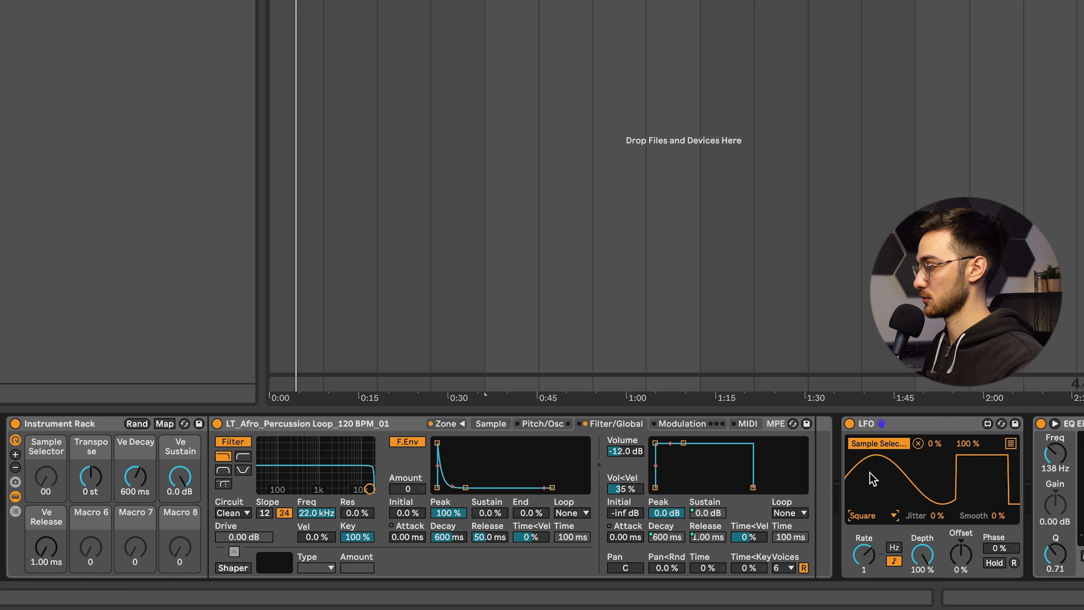
Set the LFO waveform to Sine and lower its Depth to 69.3 %.
click(869, 516)
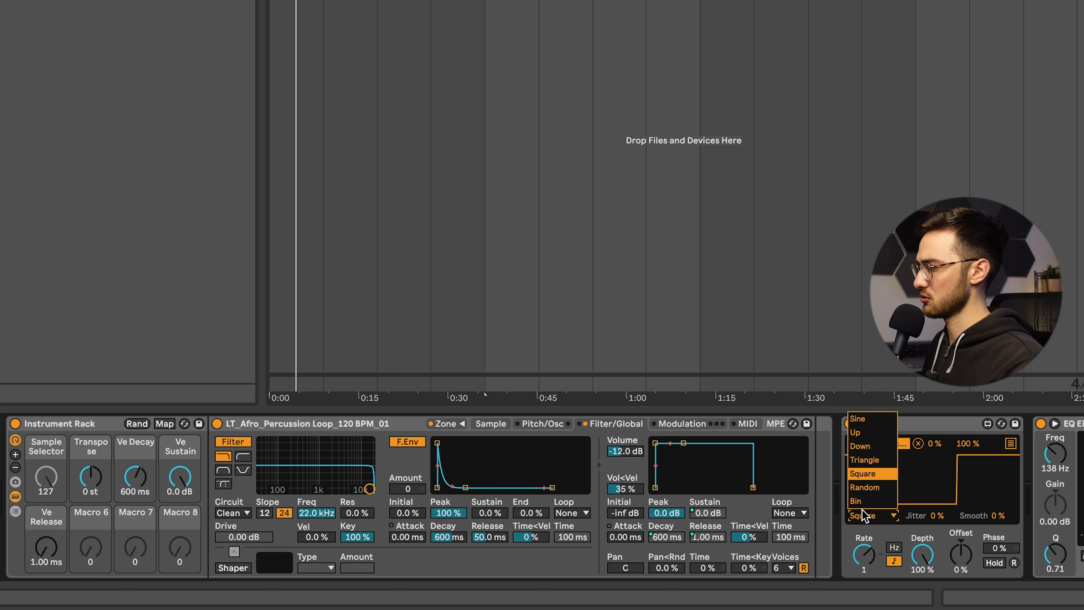
click(863, 443)
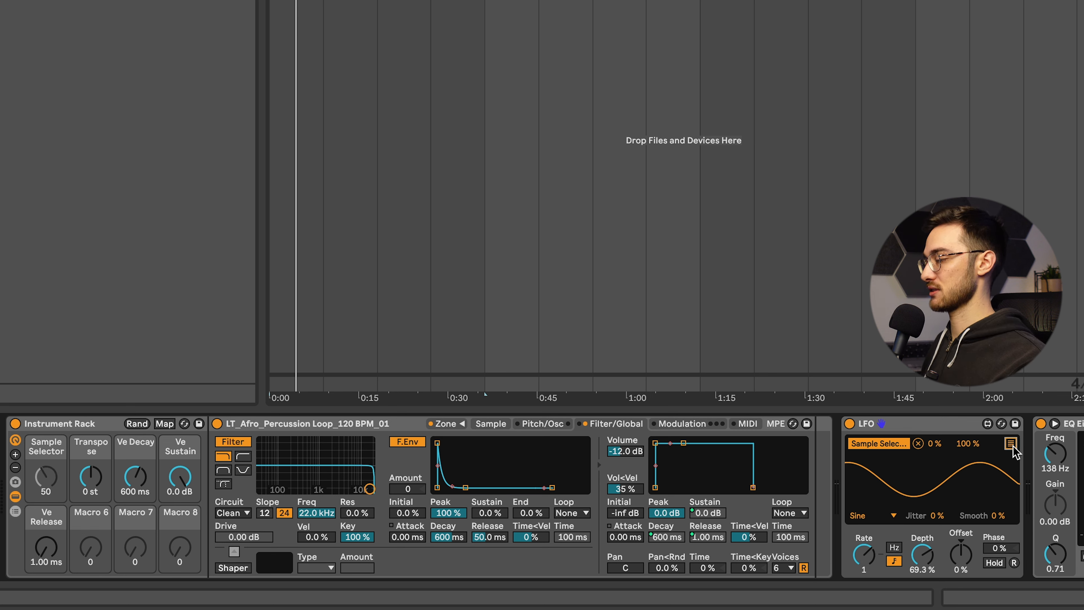
Map the LFO to the rack's Ve Decay and Ve Sustain macros, and set the Ve Release macro to 90.4 ms.
click(1011, 445)
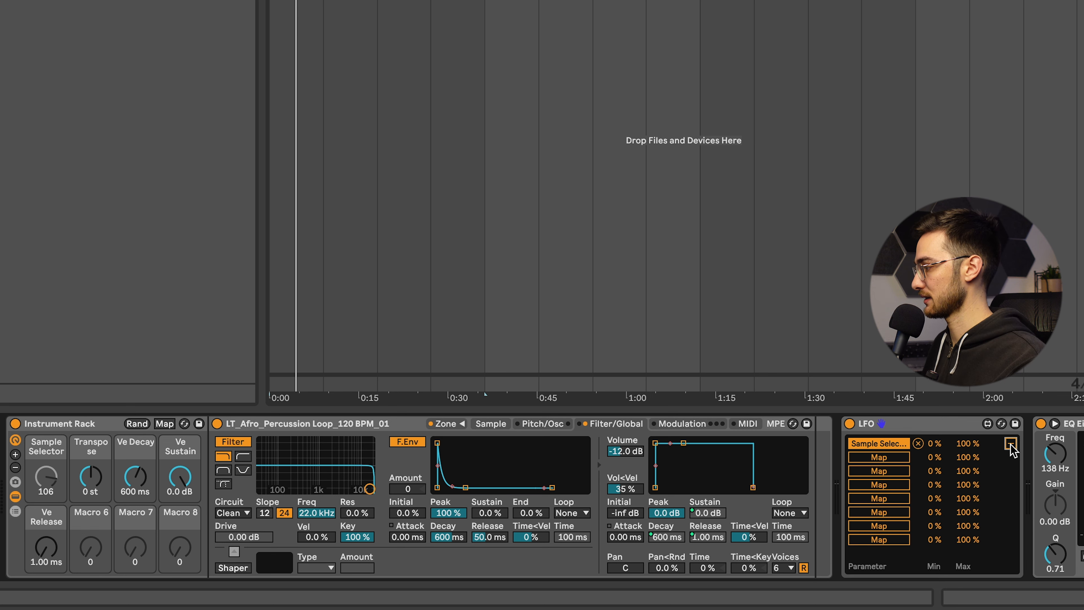
click(886, 457)
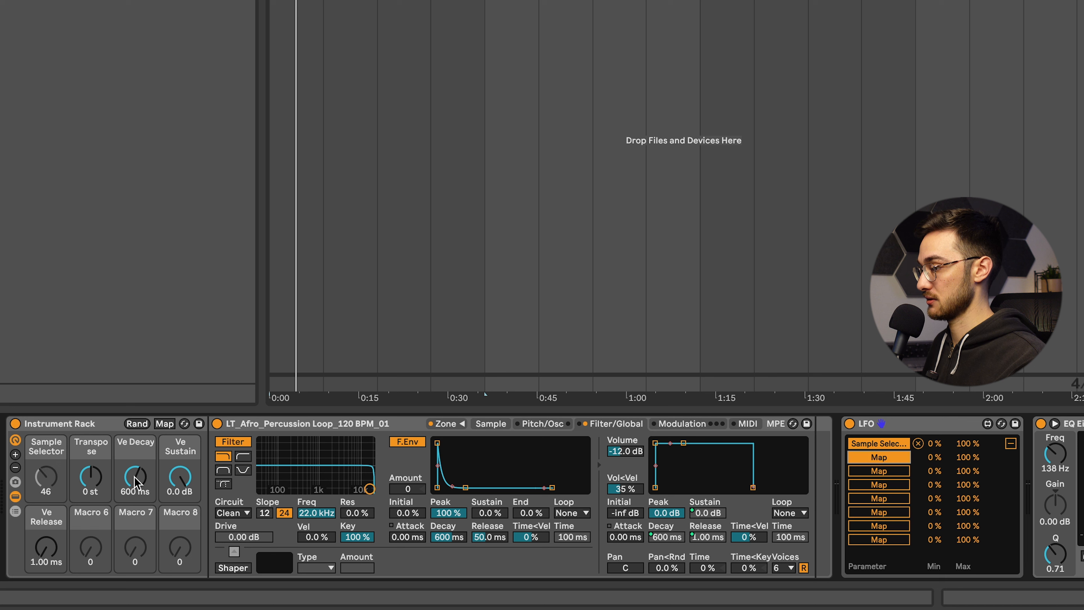
click(135, 484)
click(879, 471)
click(179, 478)
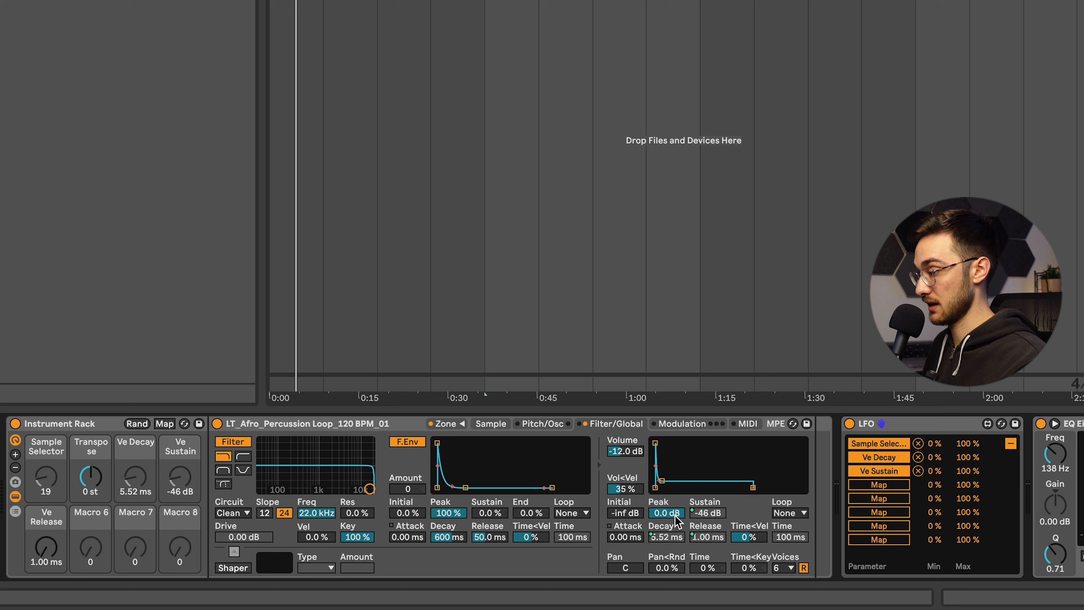
drag(44, 547, 44, 506)
drag(44, 547, 44, 549)
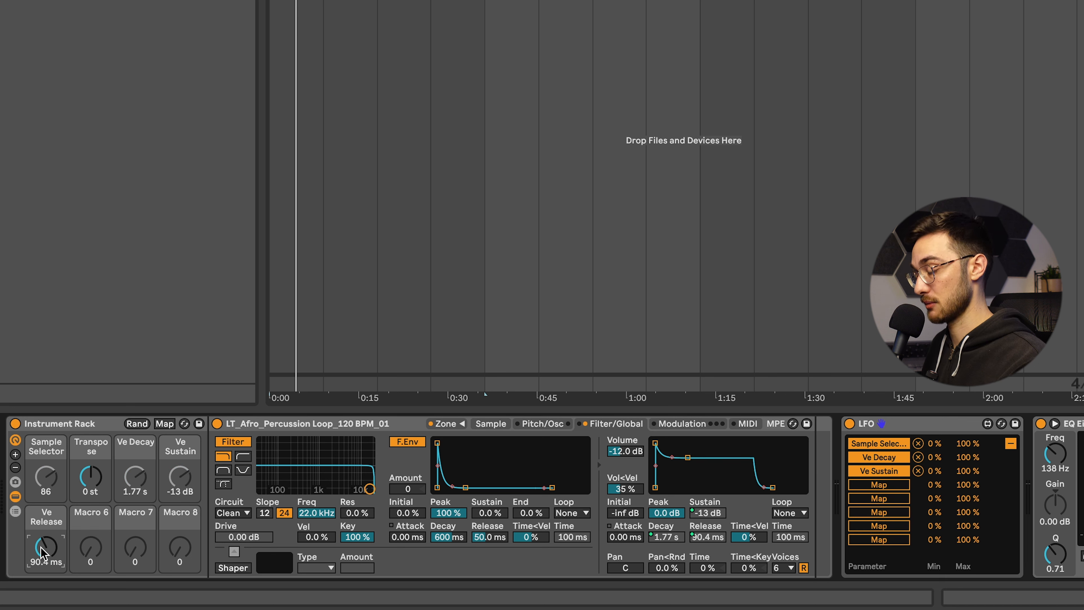
Try mapping the LFO's next free slot to the rack's Transpose macro and close the mapping list.
click(879, 484)
click(91, 476)
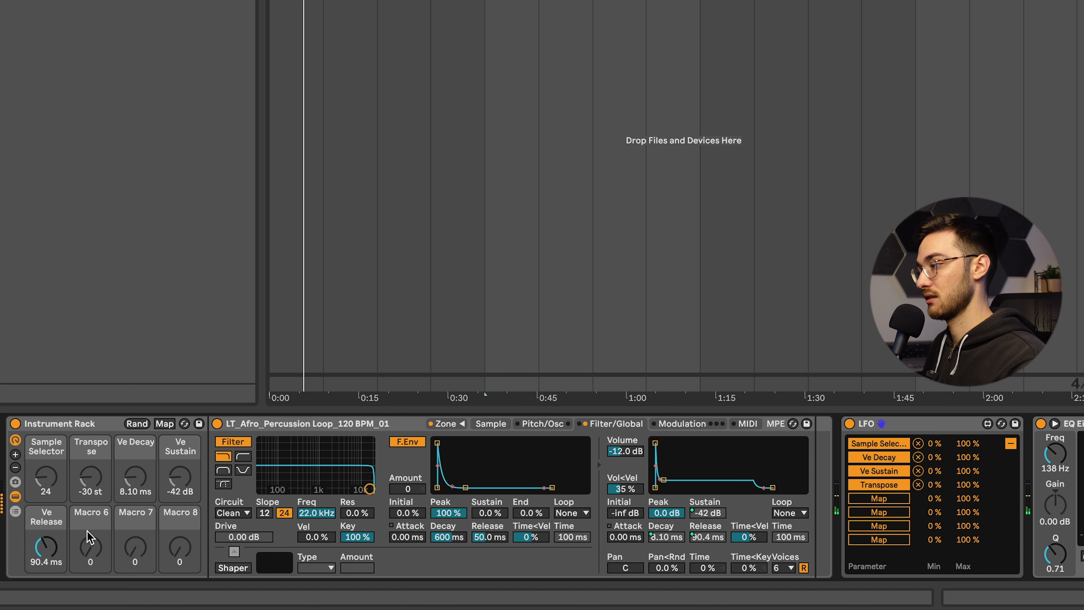
click(1010, 443)
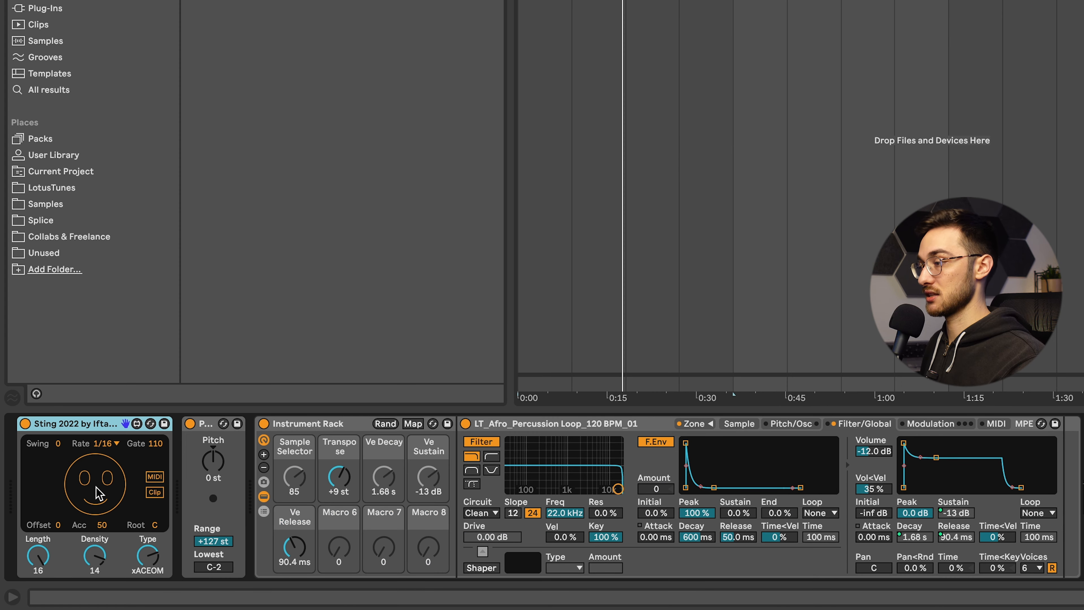
Set the Sting sequencer's Length and Density to 16 and its Type to xACEOM.
click(43, 556)
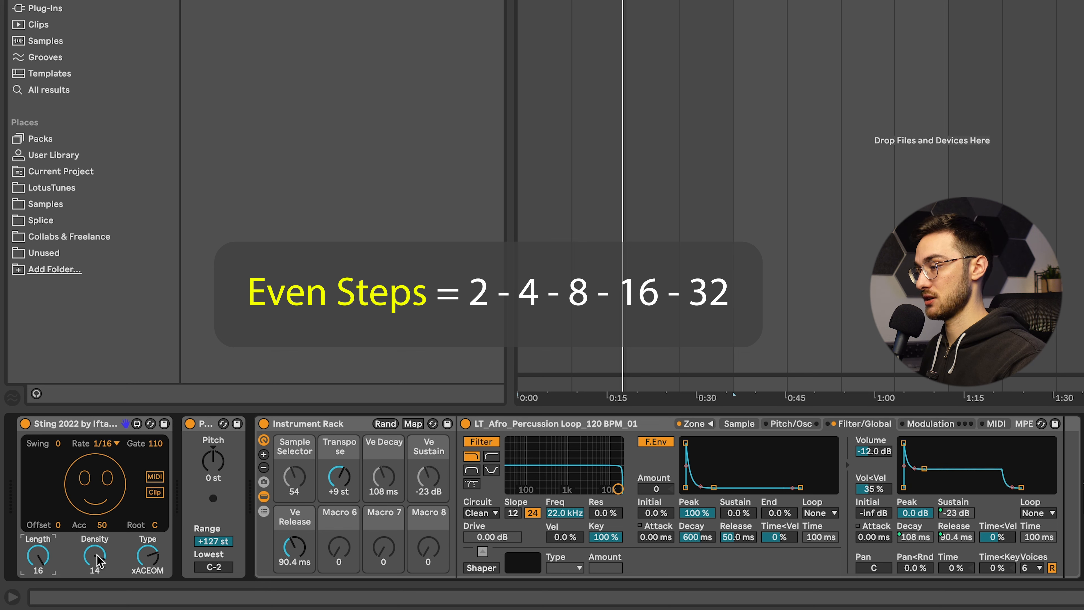
drag(98, 560, 96, 562)
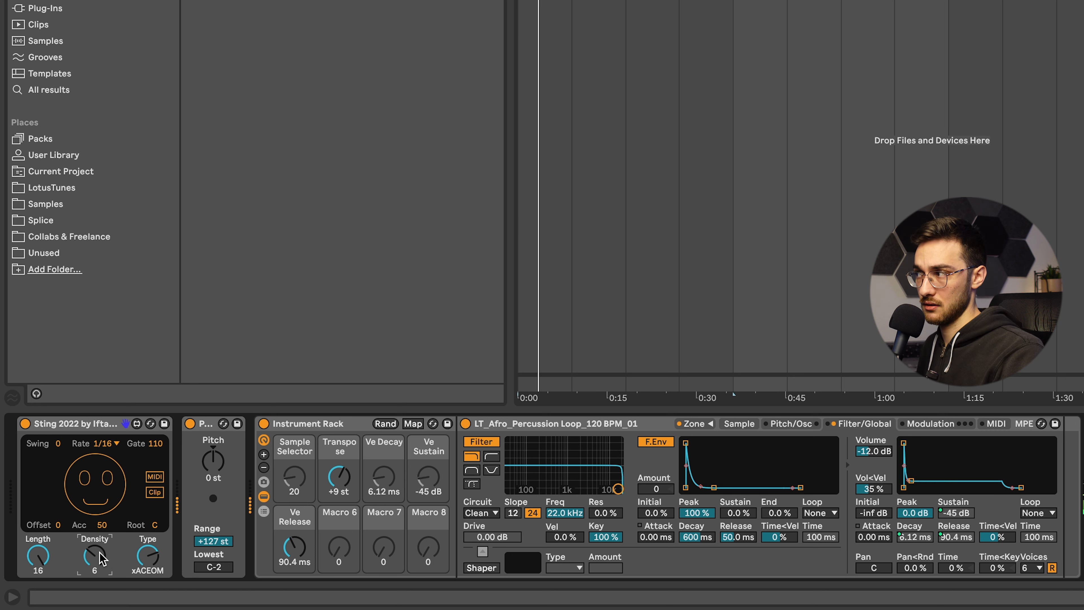
mouse_move(101, 558)
mouse_down()
mouse_move(102, 542)
mouse_move(93, 557)
mouse_up()
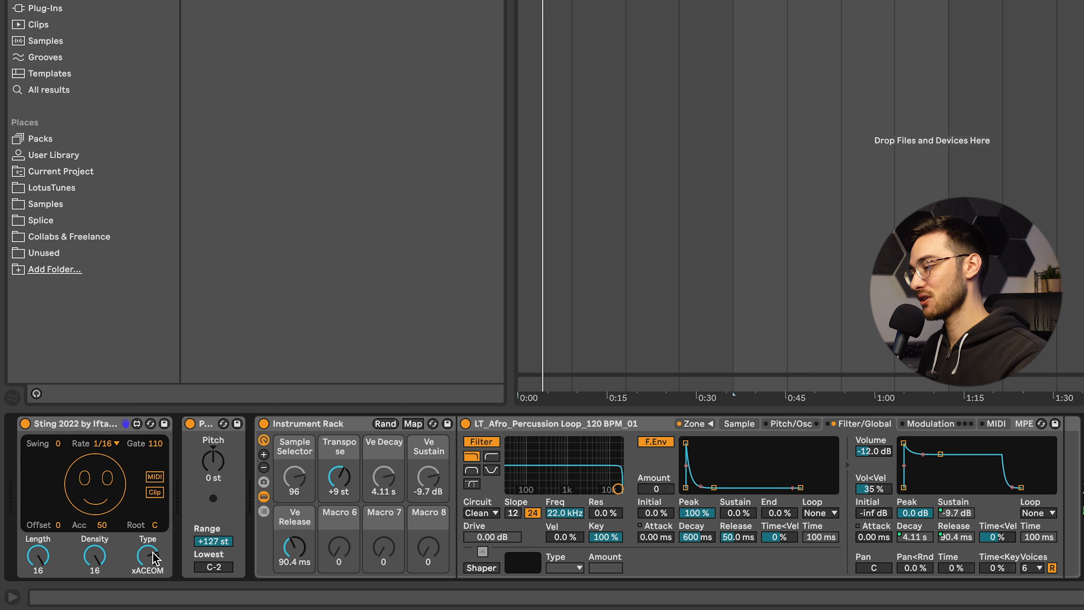
mouse_move(154, 558)
mouse_down()
mouse_move(154, 543)
mouse_move(151, 557)
mouse_up()
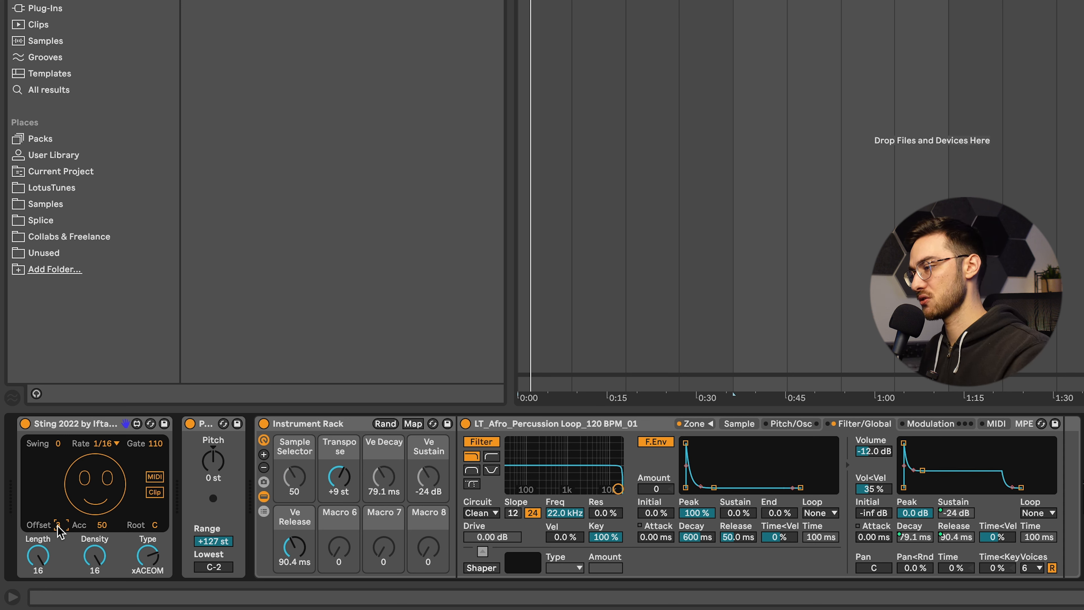
Set Sting's Offset to 0 and Acc to 100, and generate new random patterns.
drag(62, 524, 62, 538)
drag(105, 527, 105, 505)
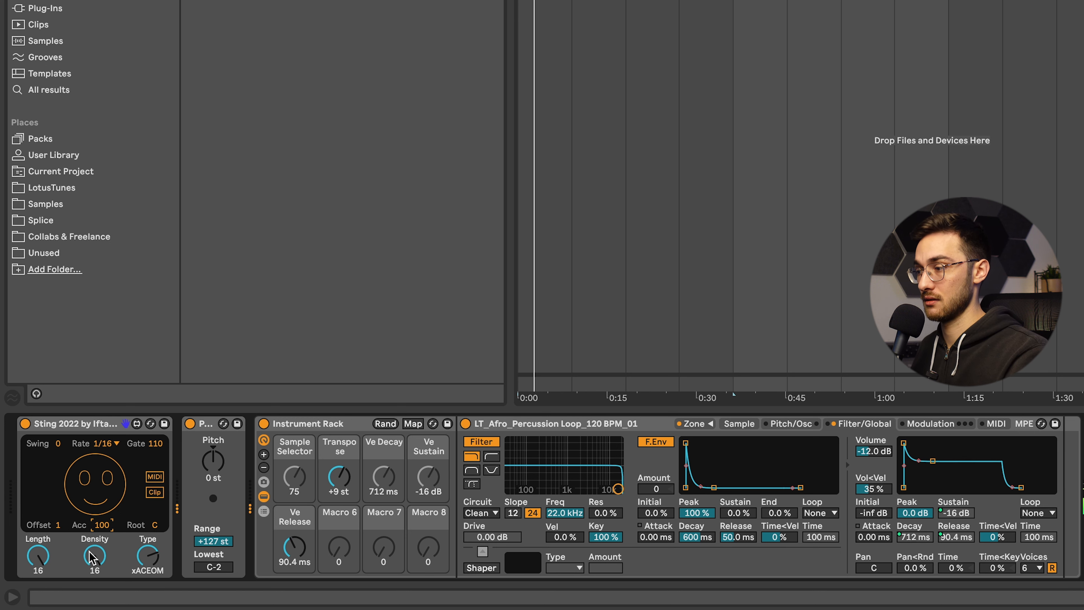
click(99, 482)
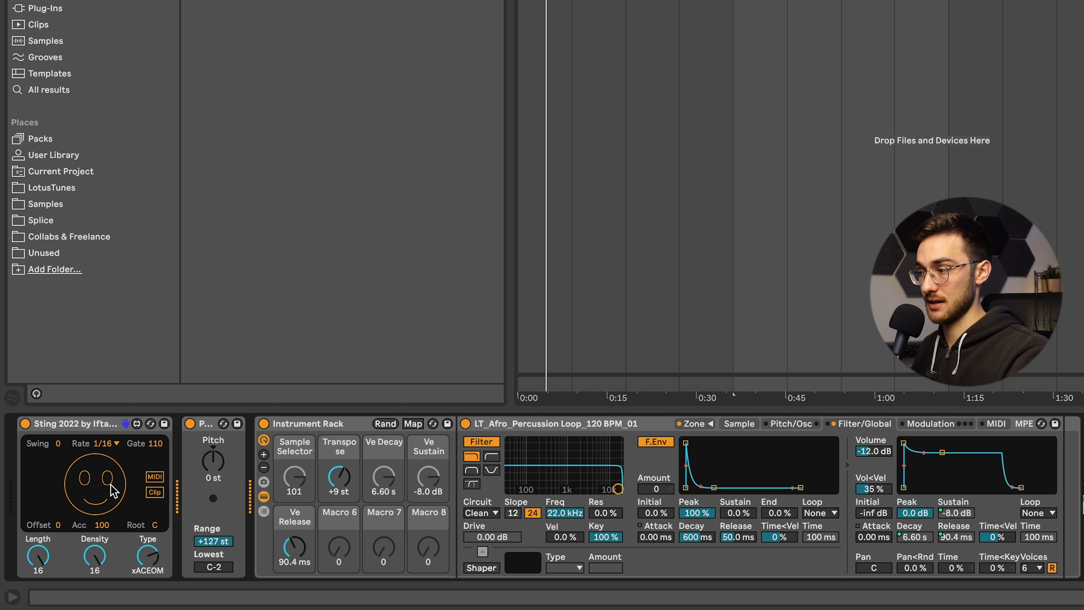
click(106, 484)
click(106, 481)
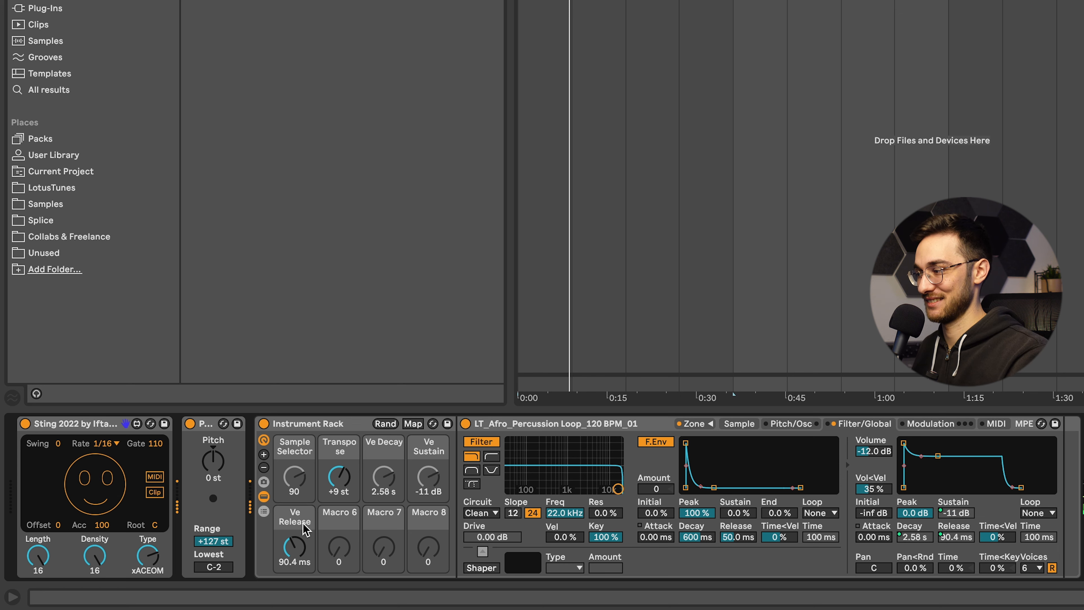
Set Sting's Swing to 37 and play back the swung pattern.
drag(57, 444, 58, 412)
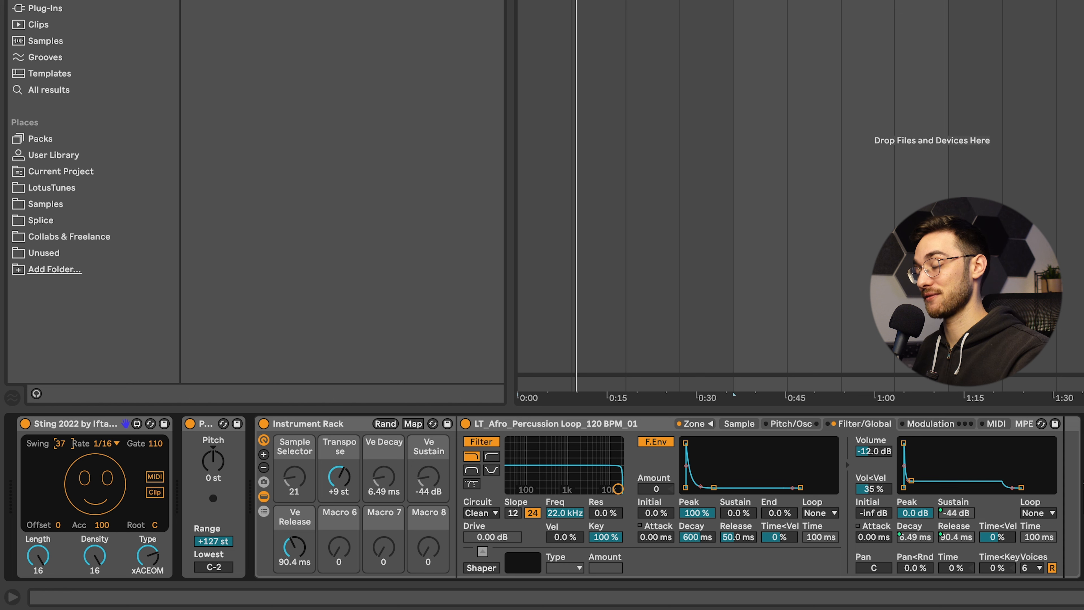
key(space)
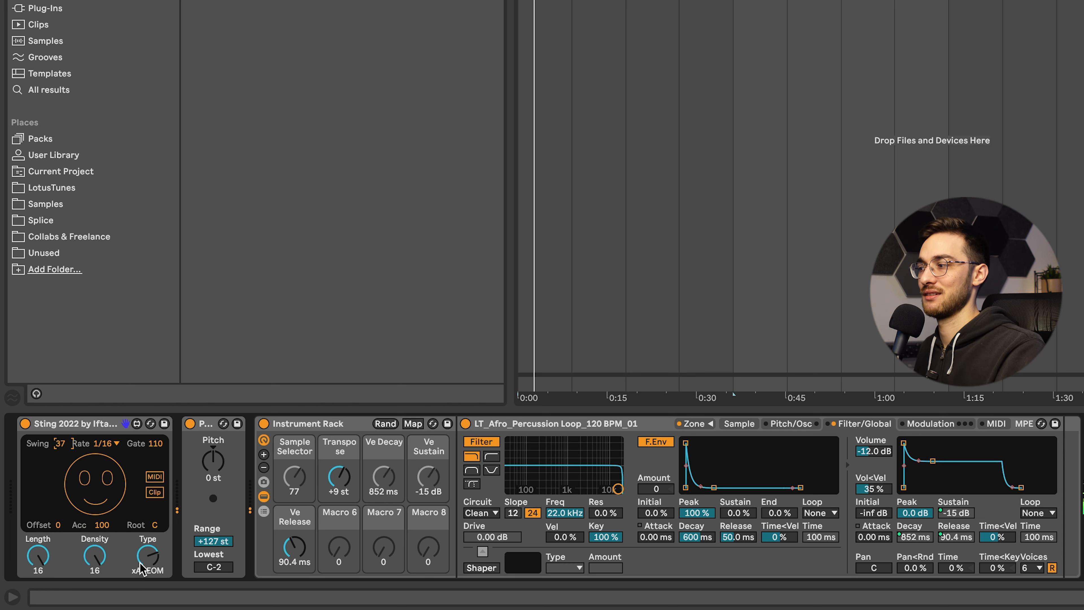
key(space)
Try transposing the notes to +37 st with the Pitch device, and reset it to 0 st.
click(218, 464)
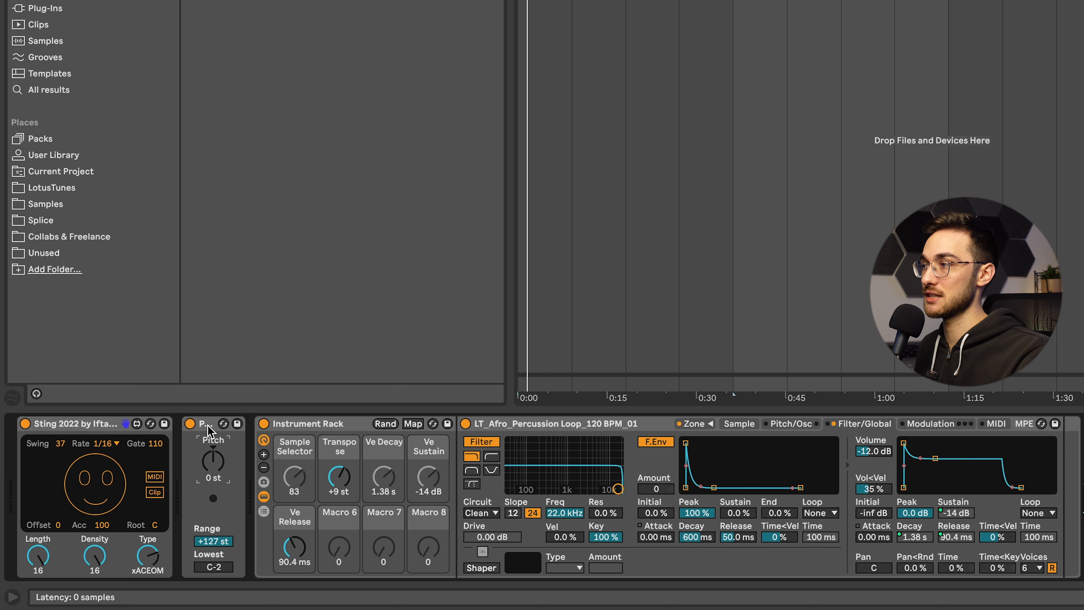
click(208, 428)
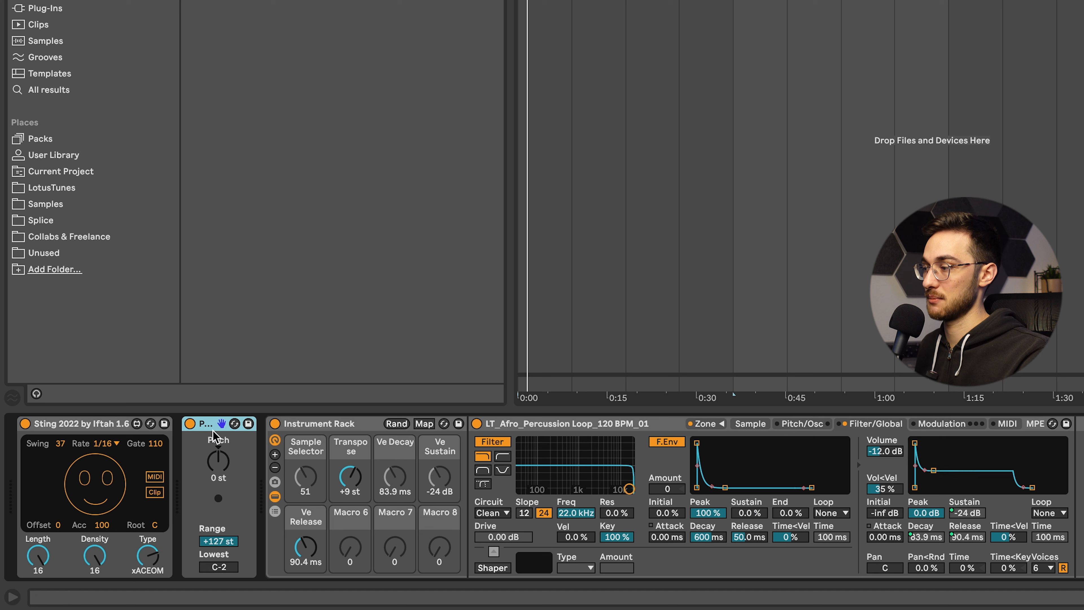
drag(219, 465, 219, 435)
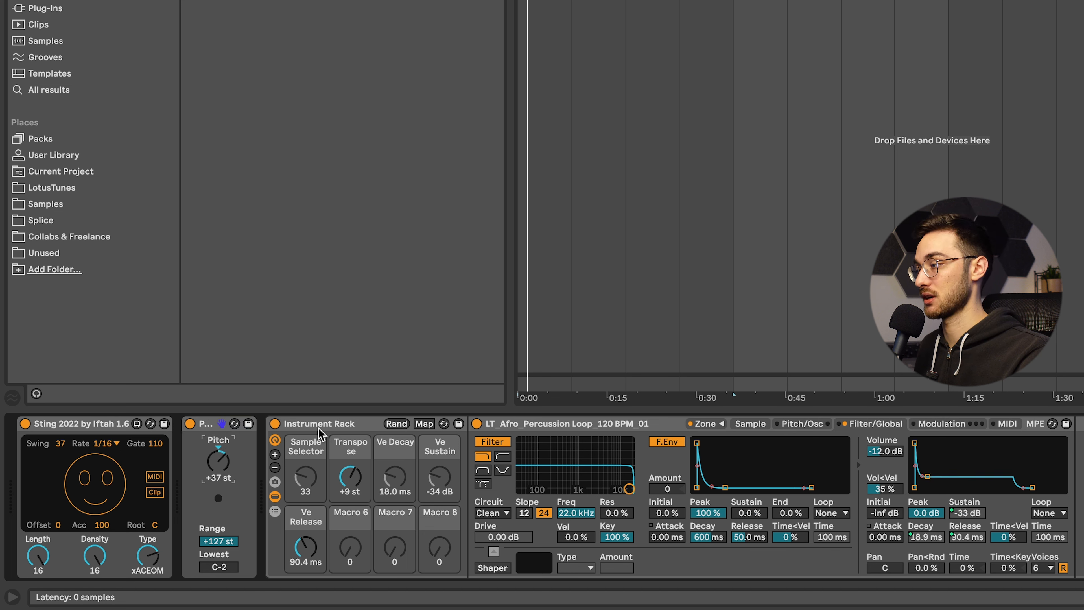
double_click(220, 461)
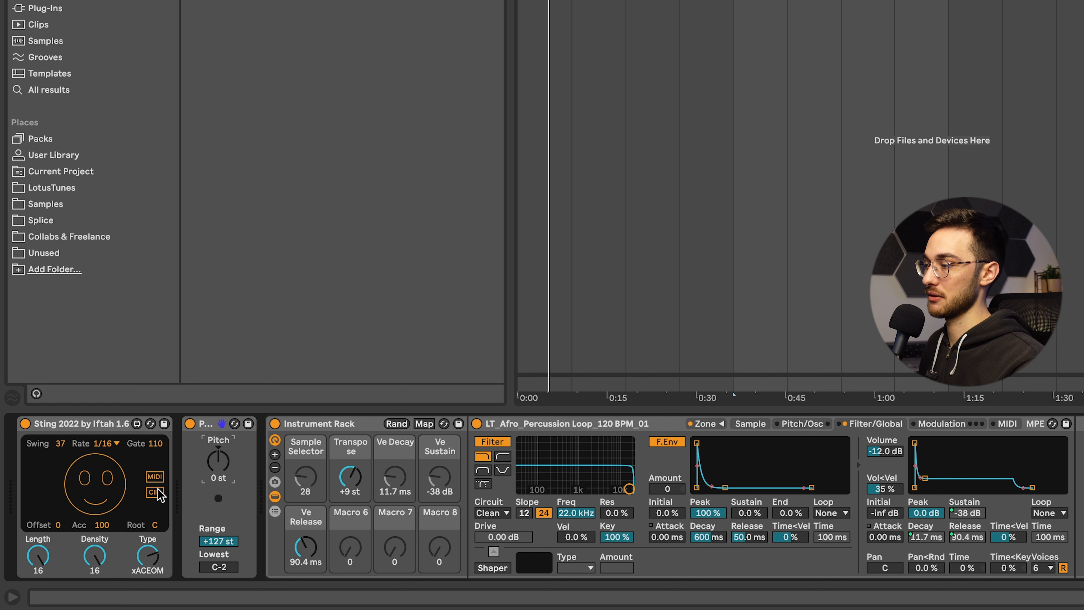
Try moving the generated sting_1 clip from the Session View into the Arrangement.
key(Tab)
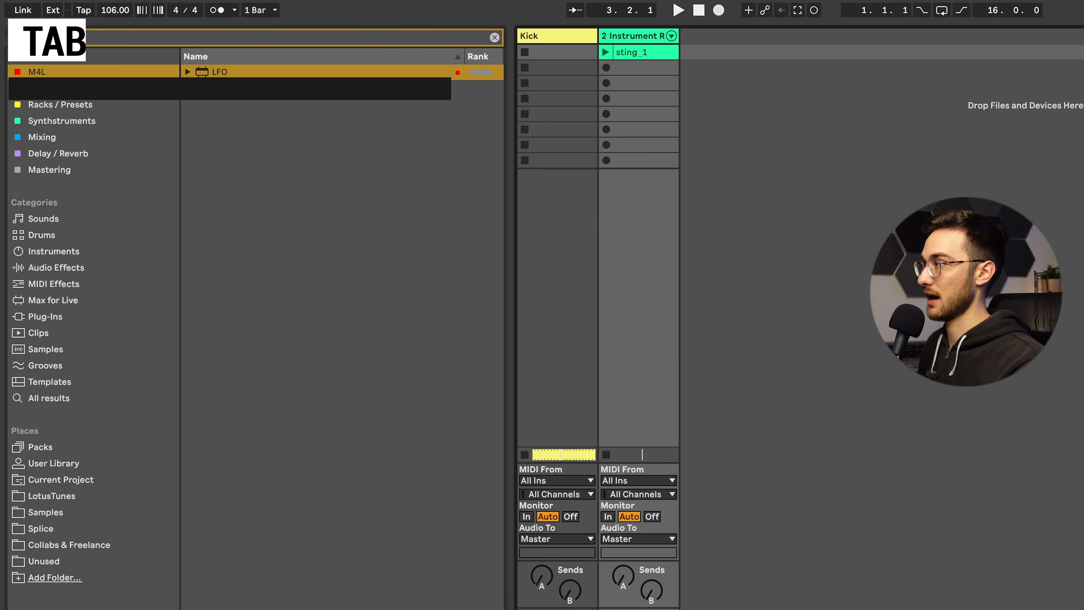
drag(636, 51, 716, 104)
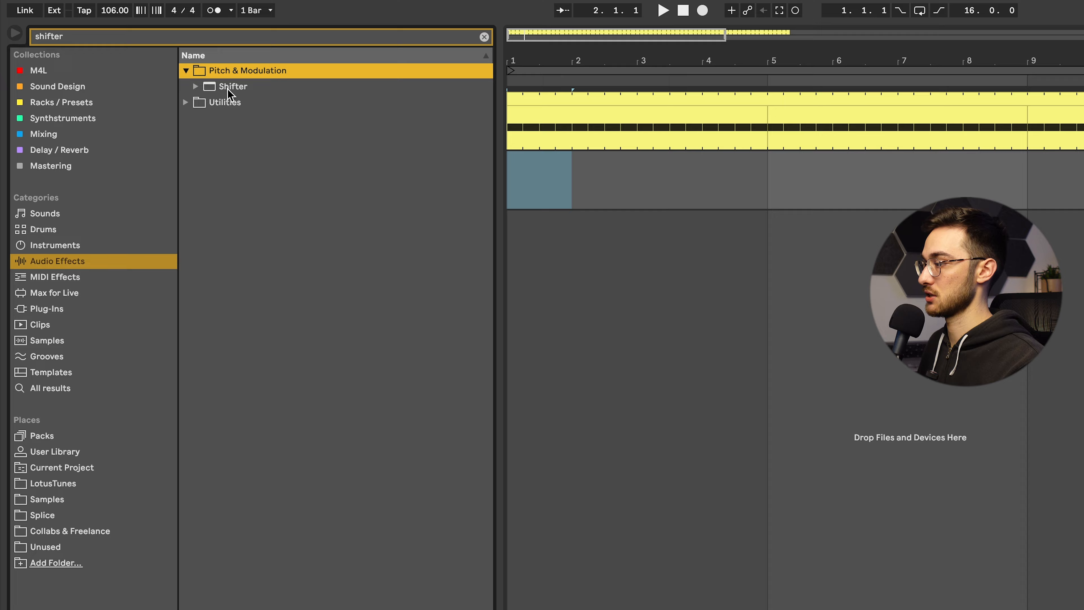
Add the Shifter effect after the LFO and map Expression Control's Velocity to Shifter's Fine parameter.
drag(227, 88, 942, 497)
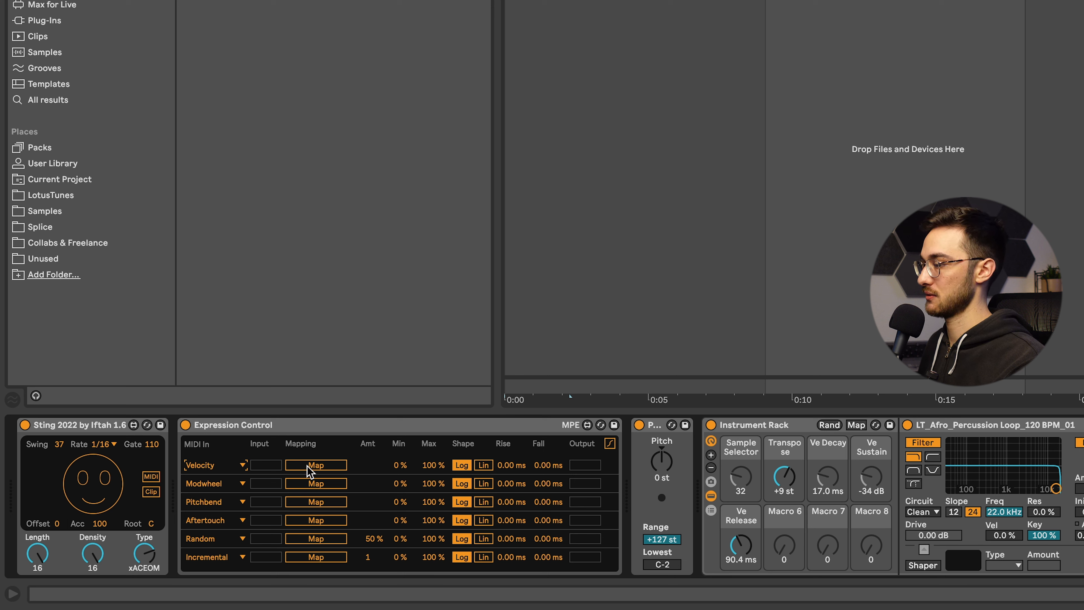
click(315, 466)
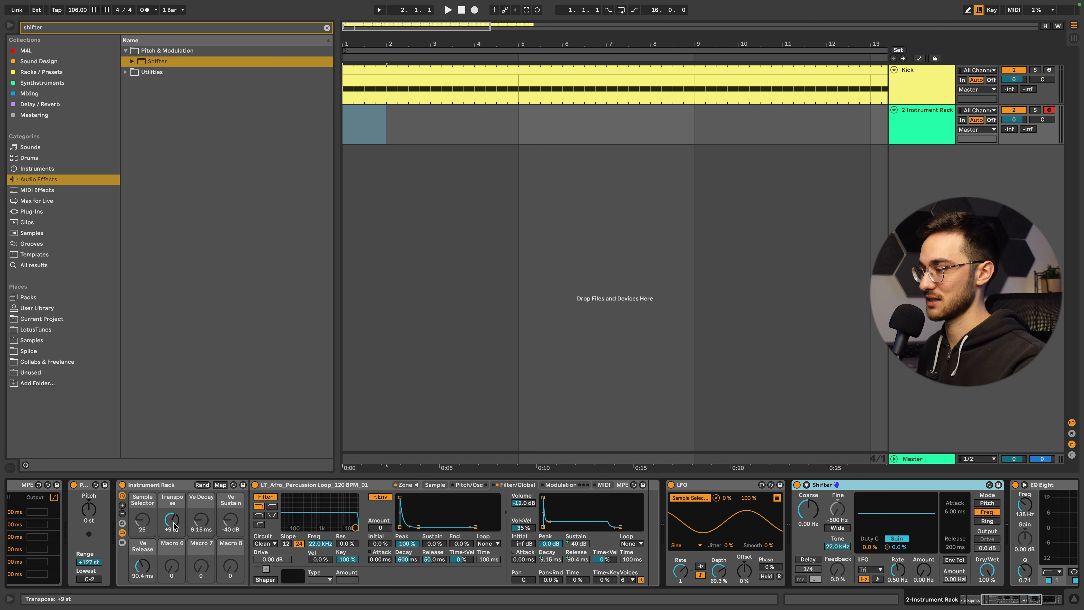
click(1006, 602)
drag(1007, 602, 983, 602)
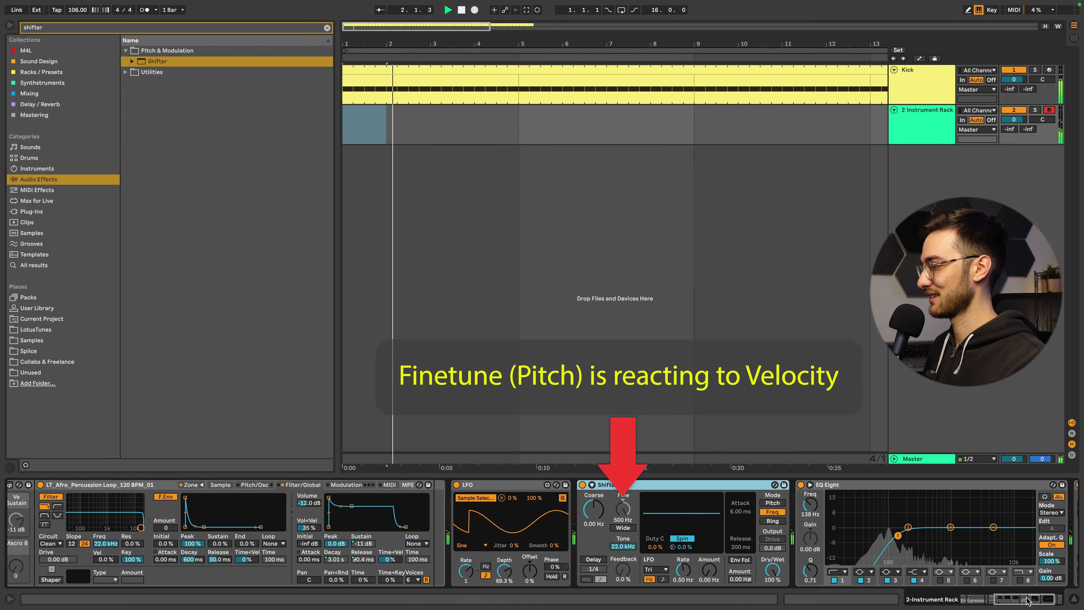
Play the loop to hear how the Velocity mapping affects the percussion.
drag(1031, 602, 996, 600)
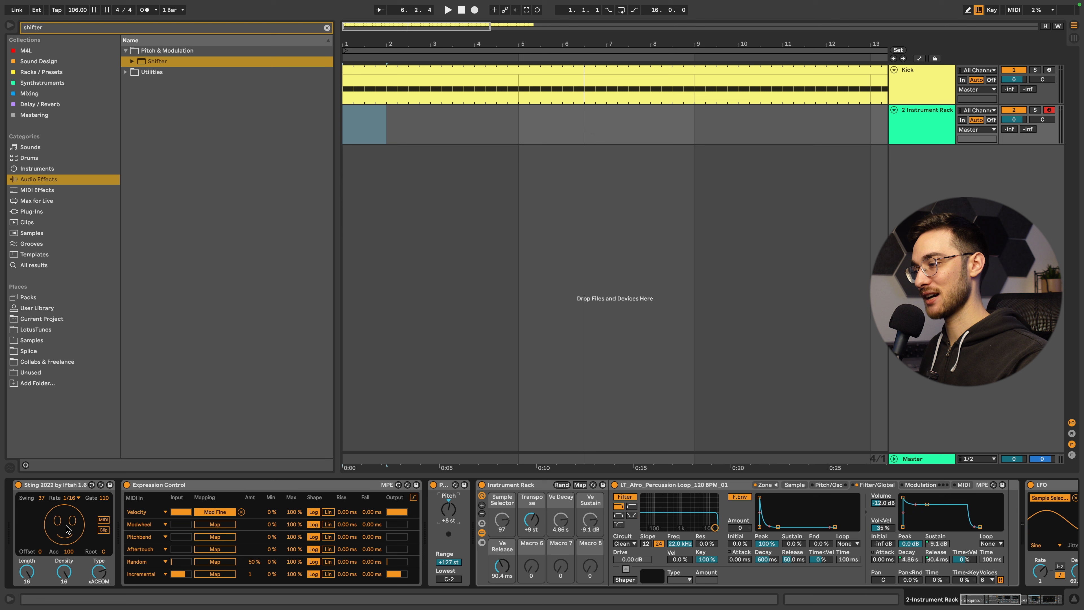
key(space)
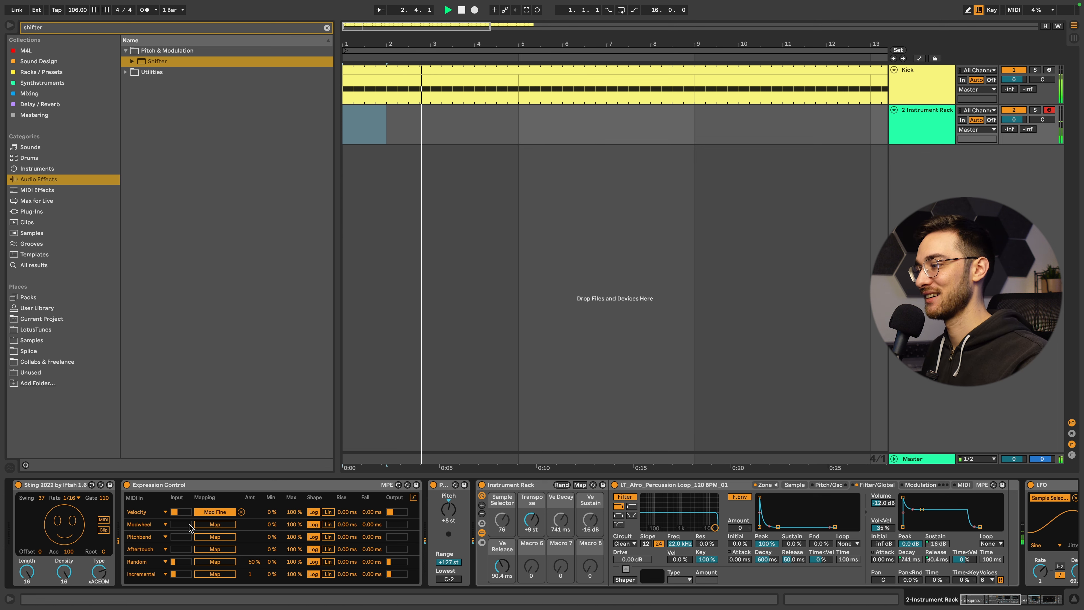
key(space)
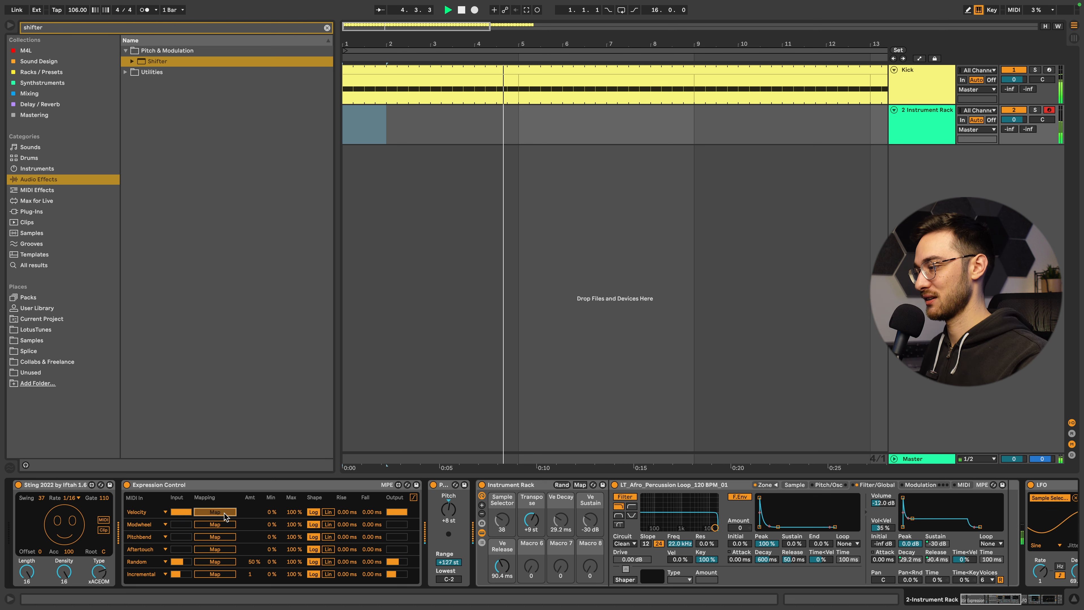
Try Shifter's Wide option during playback and switch it off again.
click(992, 600)
drag(992, 600, 1011, 600)
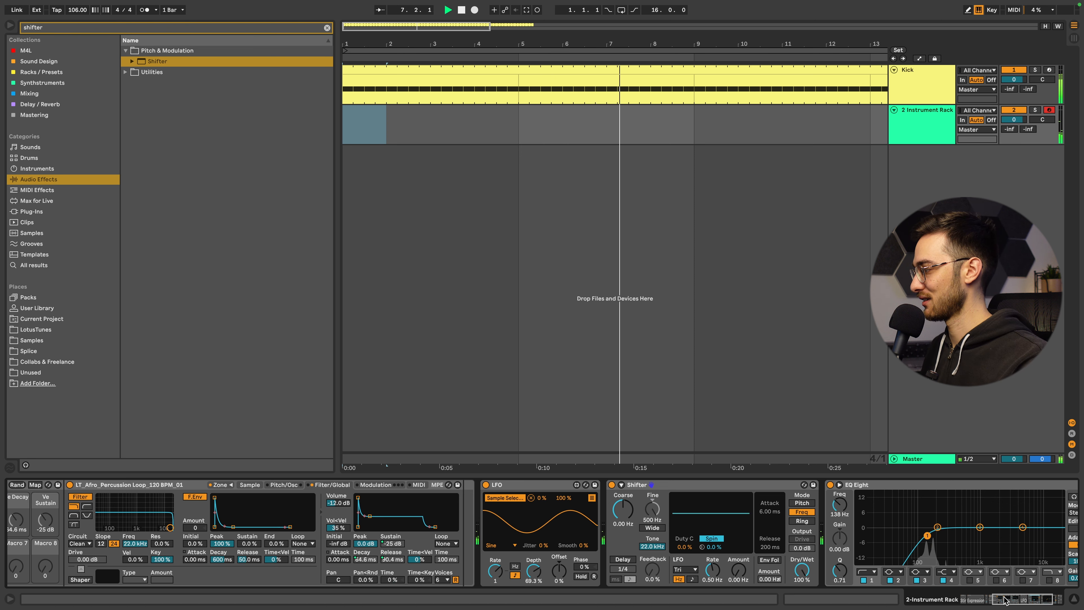
scroll(732, 529, left, 3)
click(732, 528)
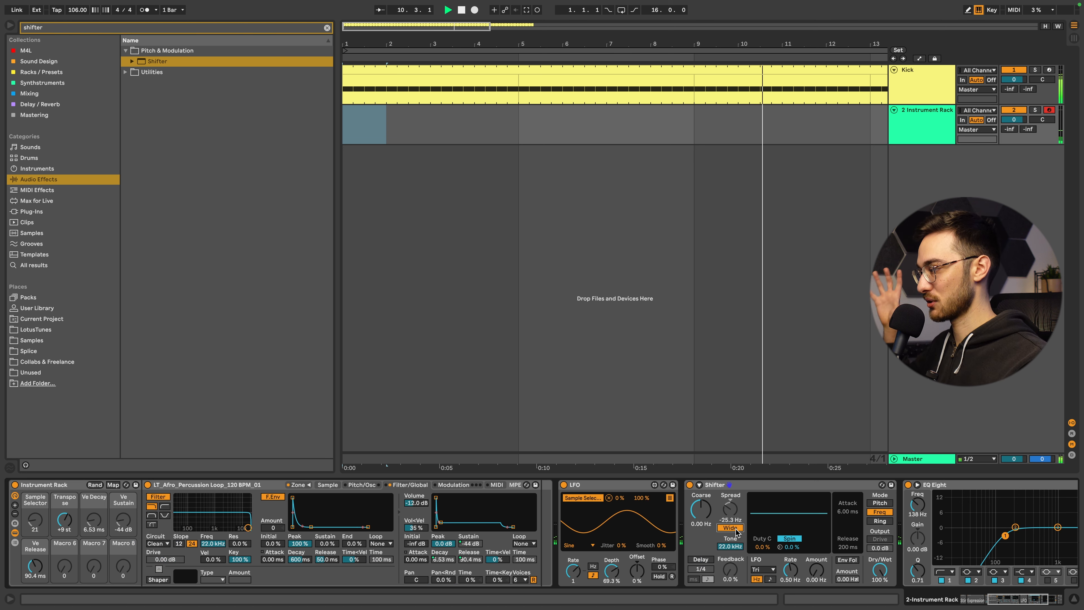
click(732, 528)
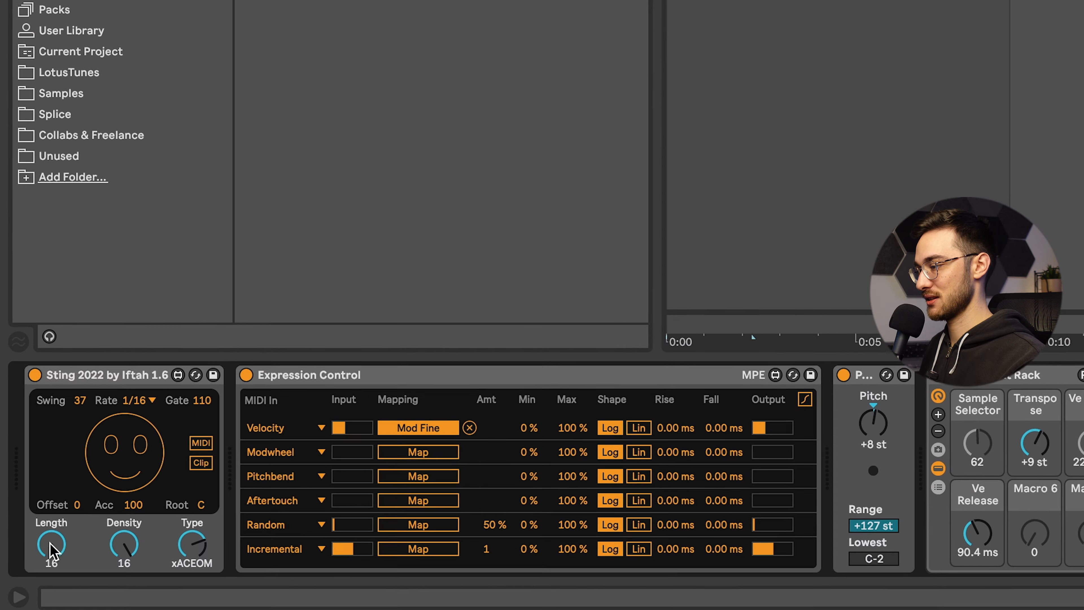
Turn the Shifter effect back on.
click(26, 571)
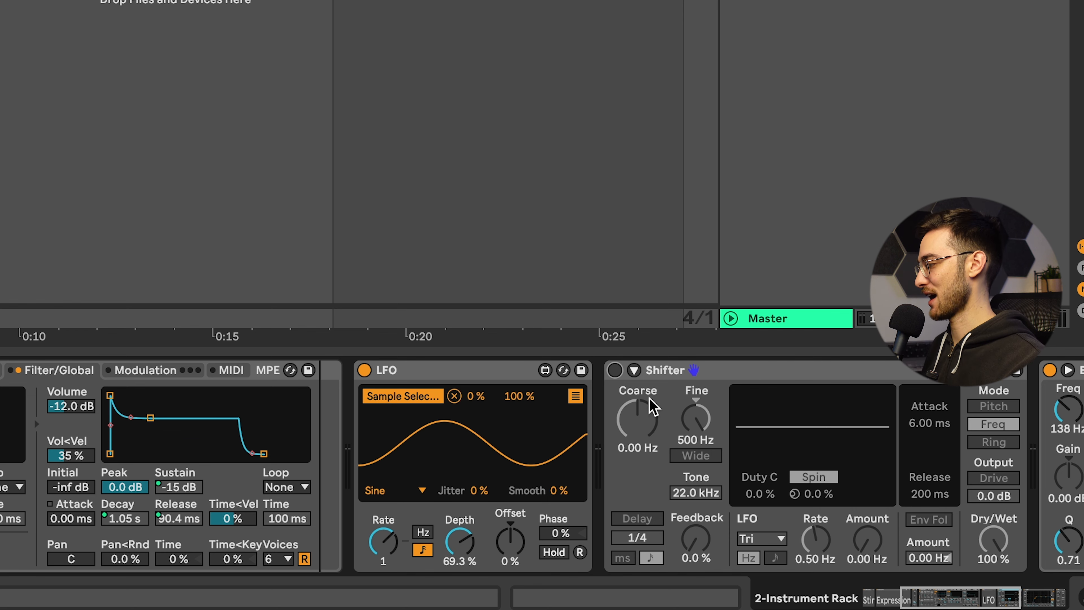
click(615, 371)
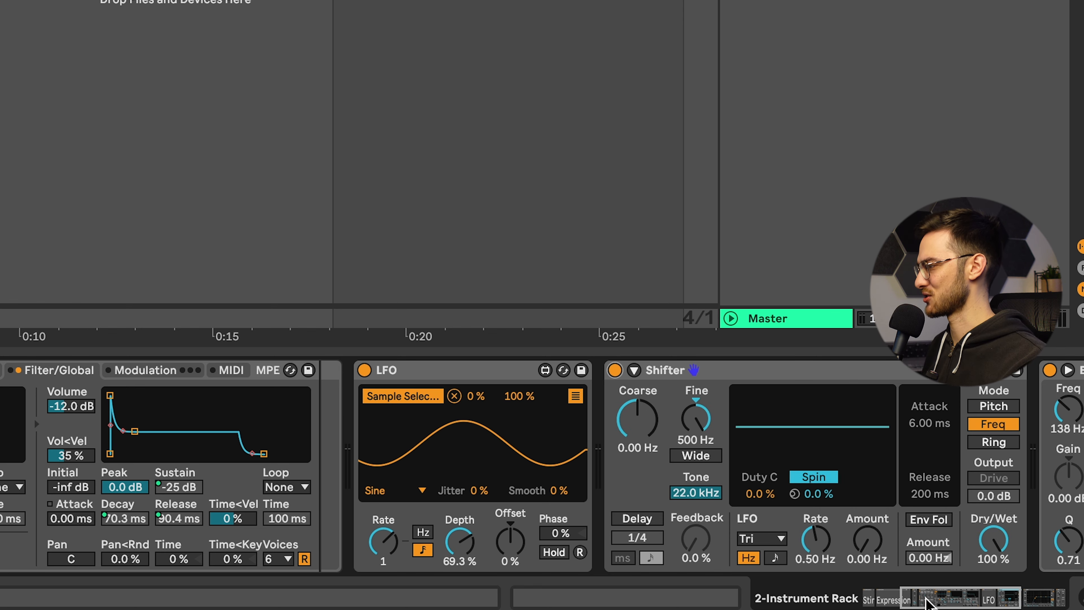
click(905, 601)
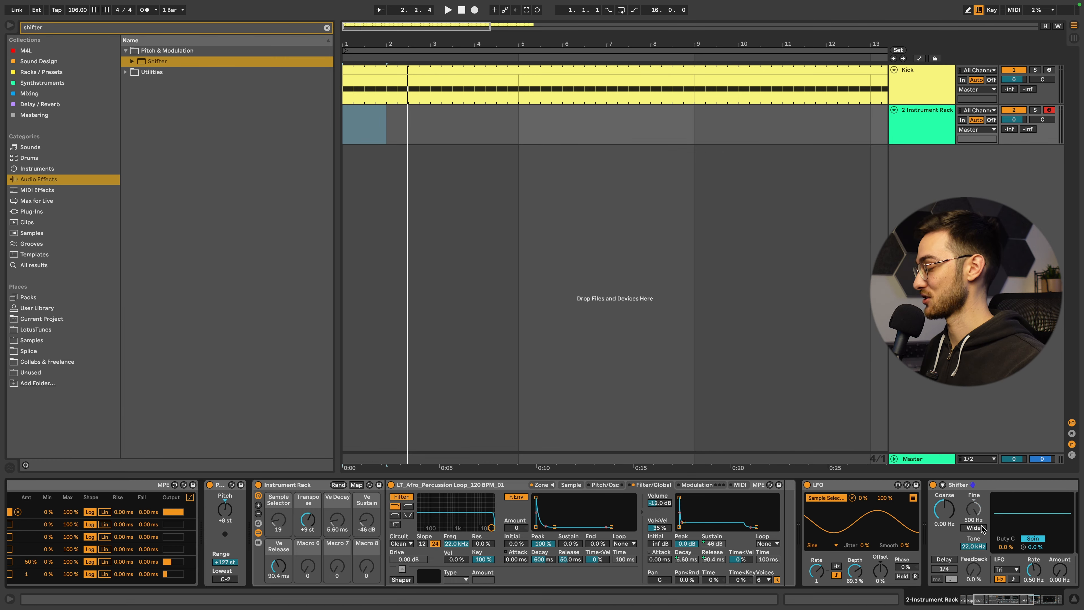
Play the loop and limit Expression Control's Velocity mapping to a 29 % minimum and a 69 % maximum.
key(space)
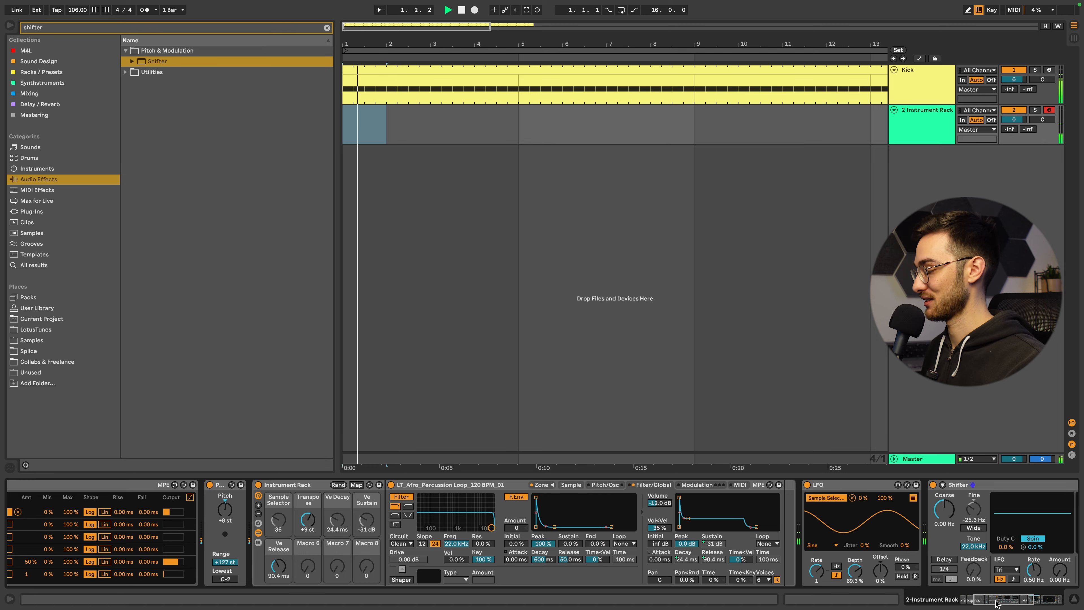
drag(996, 602, 984, 602)
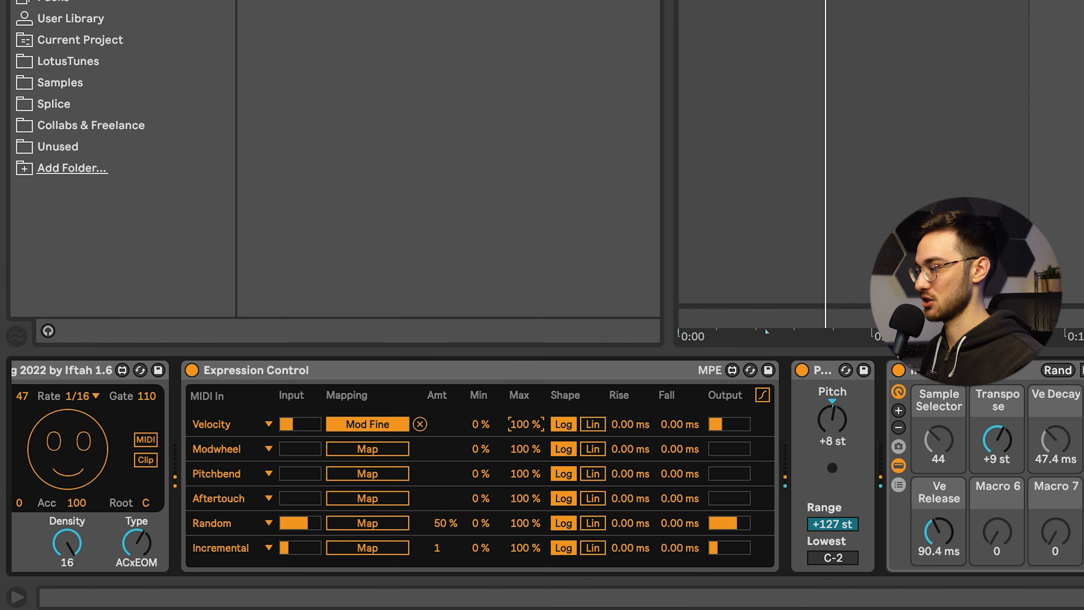
drag(525, 424, 483, 398)
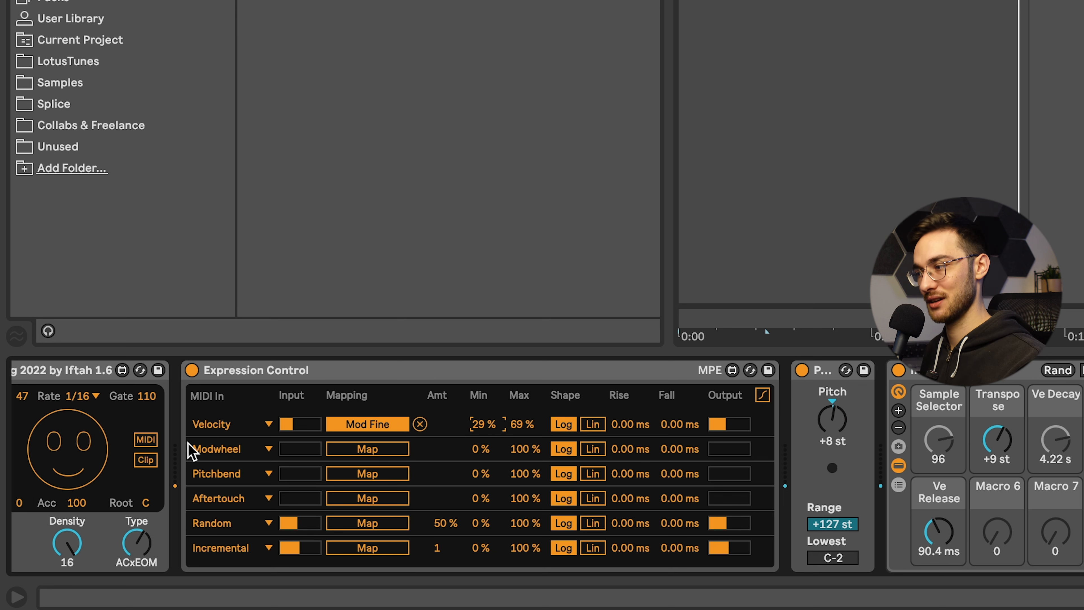
Generate a new Sting pattern and set Sting's rate to 3/16.
click(85, 457)
scroll(85, 457, left, 2)
click(150, 397)
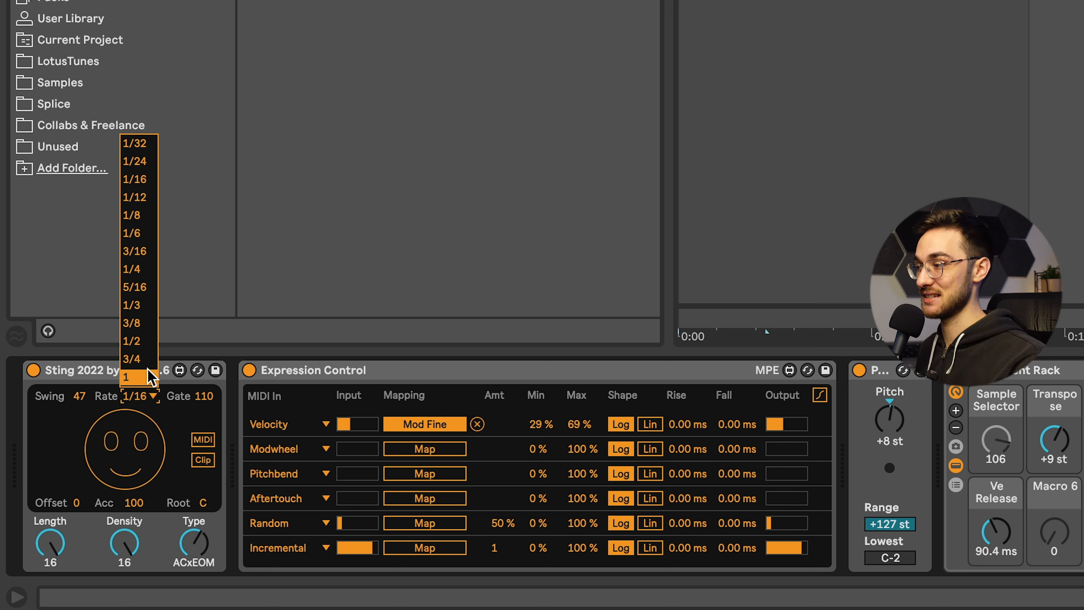
click(145, 256)
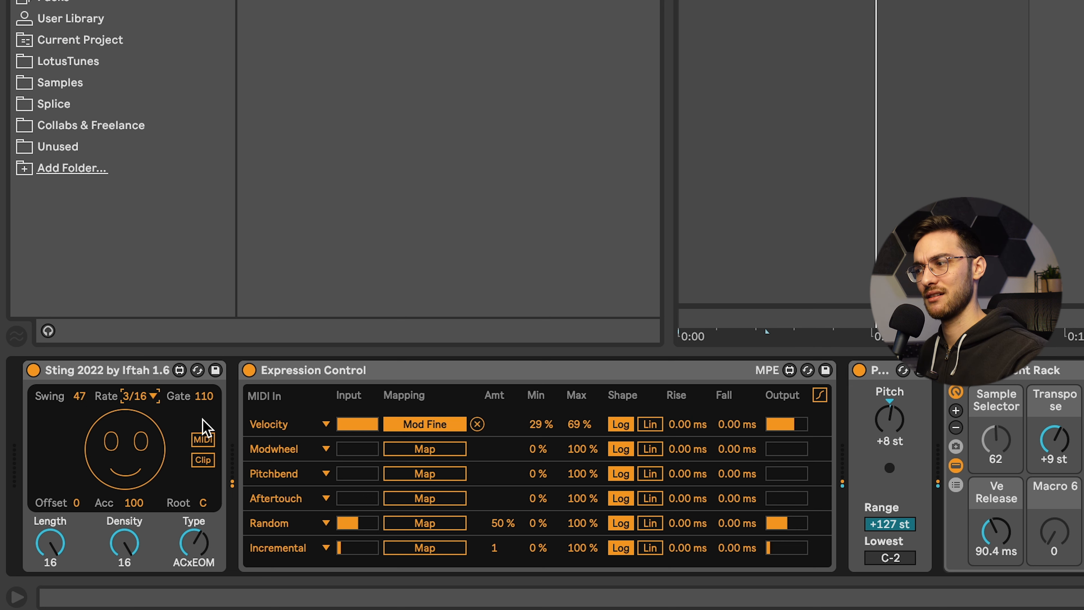
Set Sting's gate to 200 and its rate to 1/12.
drag(204, 397, 204, 413)
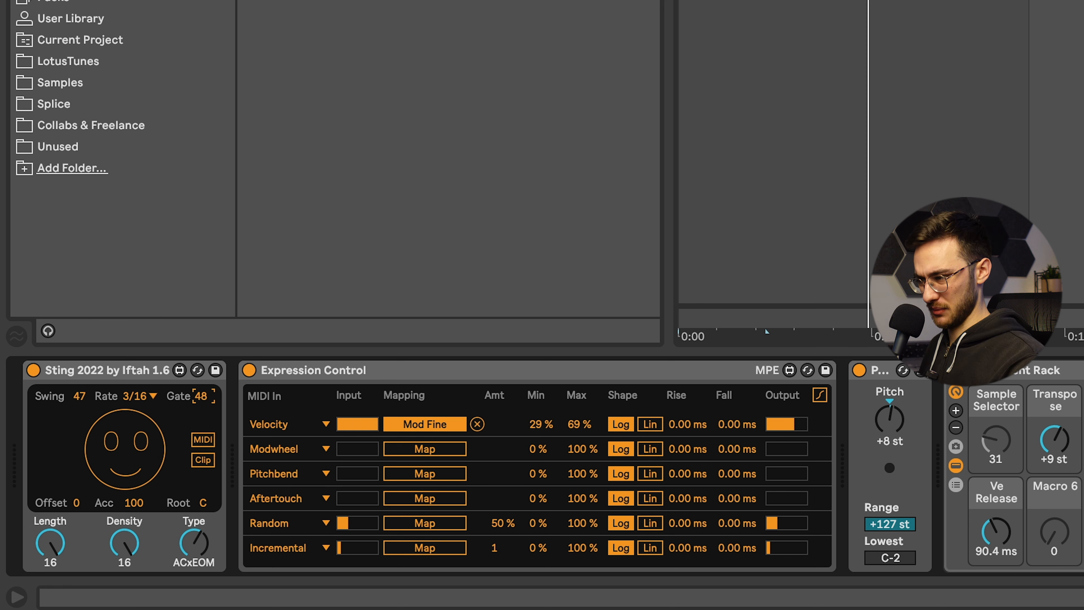
click(151, 405)
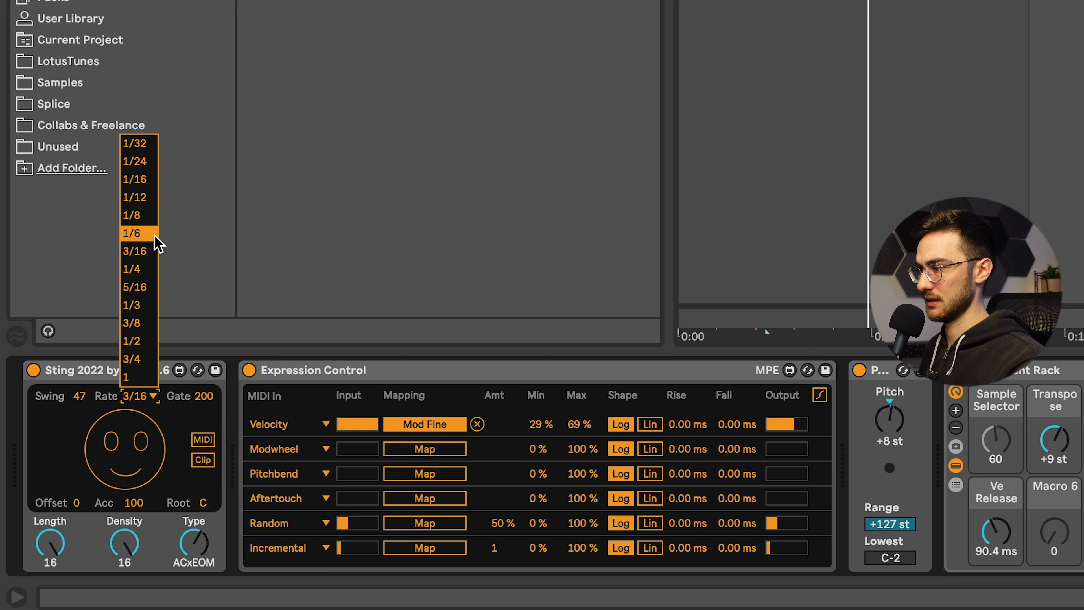
click(141, 198)
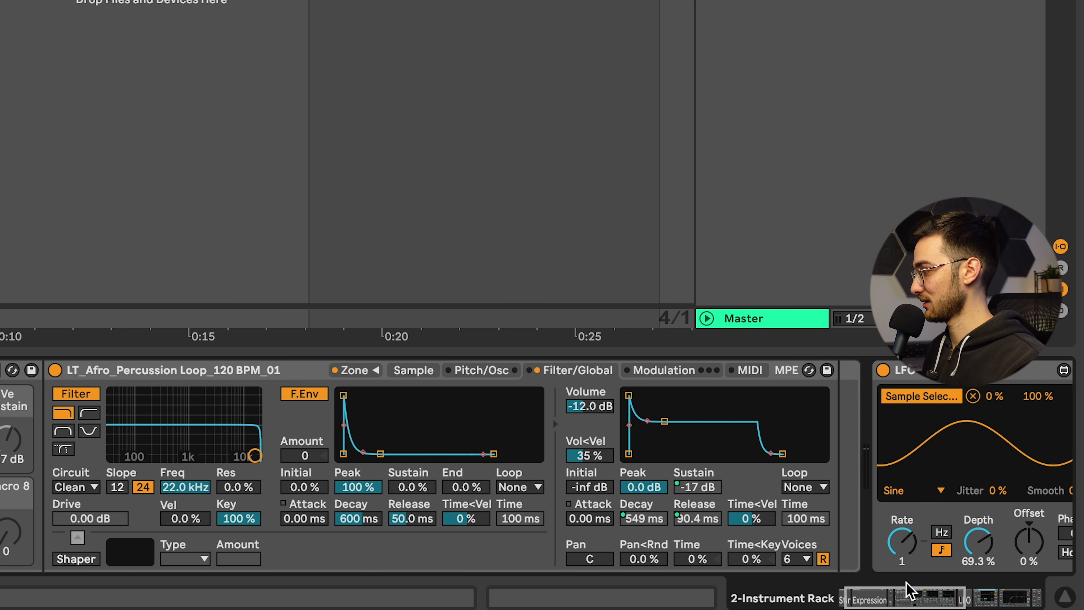
Set the rate of the LFO modulating the Sample Selector to 5/16.
click(919, 600)
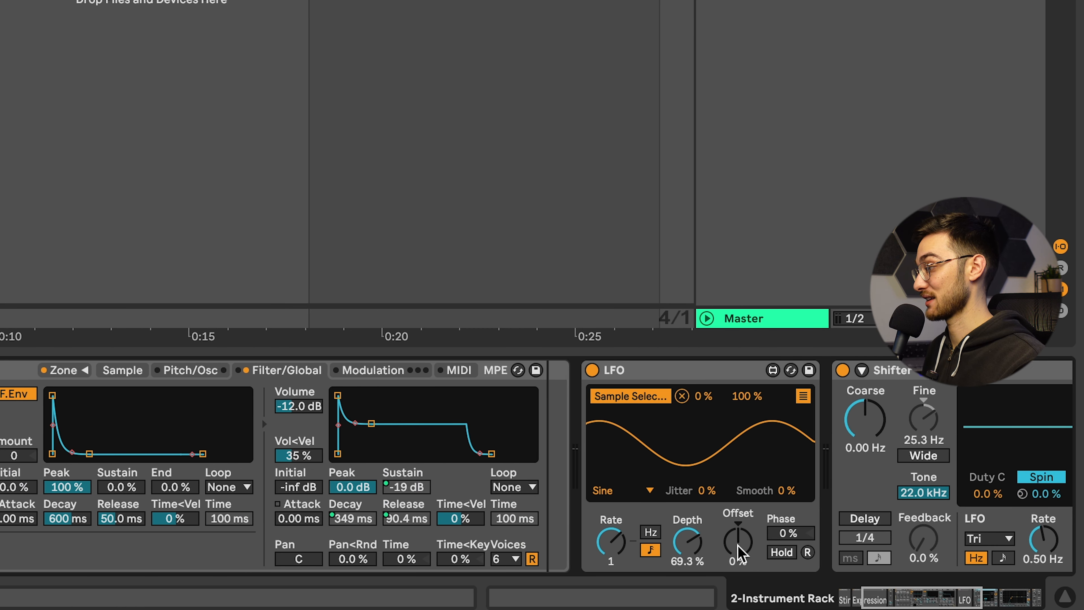
drag(621, 547, 621, 565)
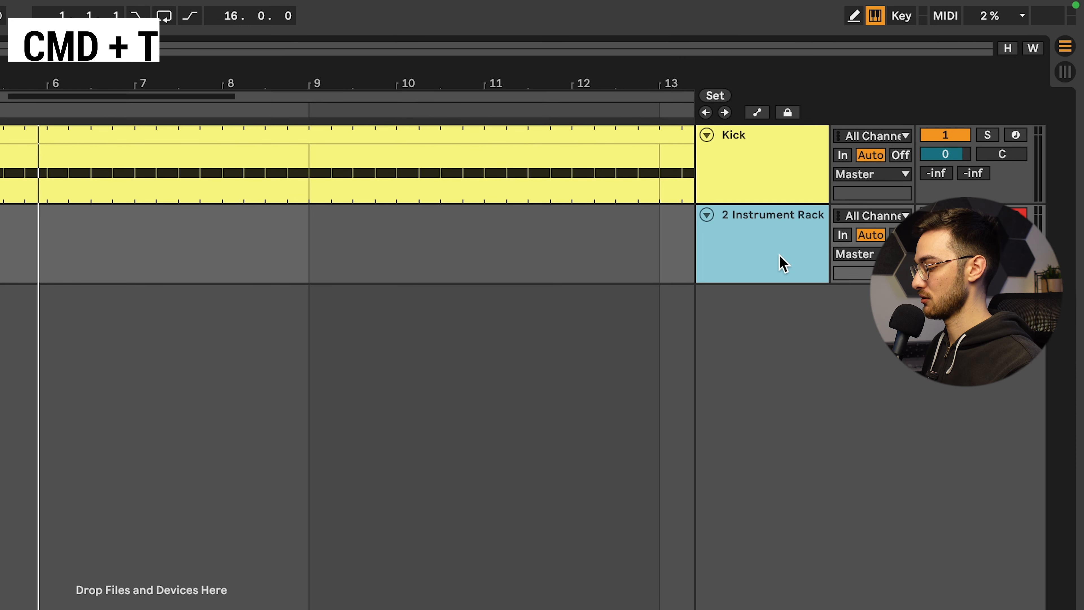
Create an audio track that takes its input from 2-Instrument Rack, Post Mixer, and arm it for recording.
key(super+t)
click(869, 294)
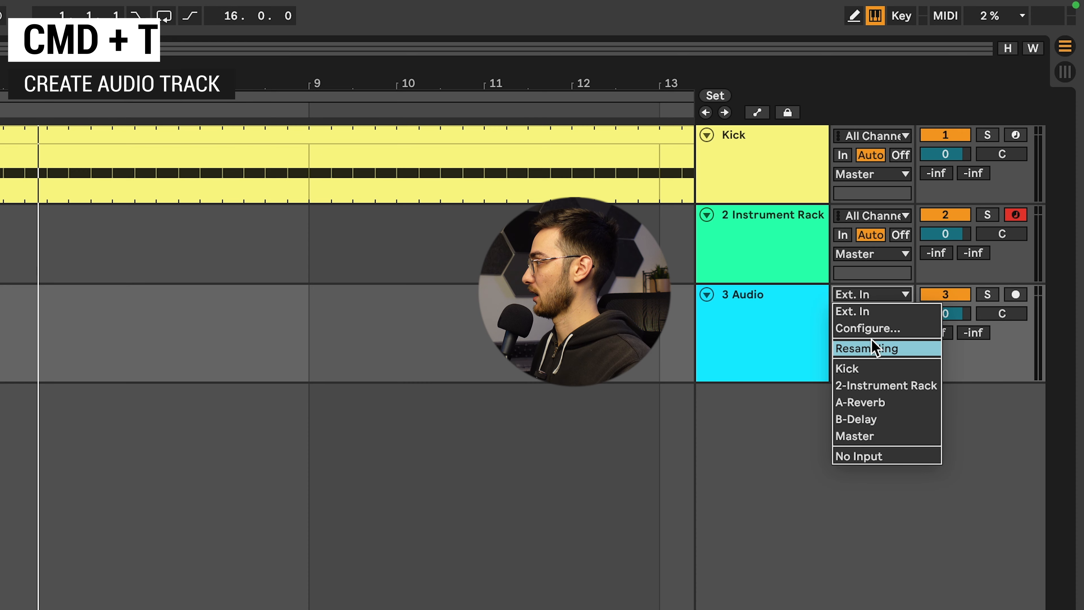
click(862, 386)
click(875, 314)
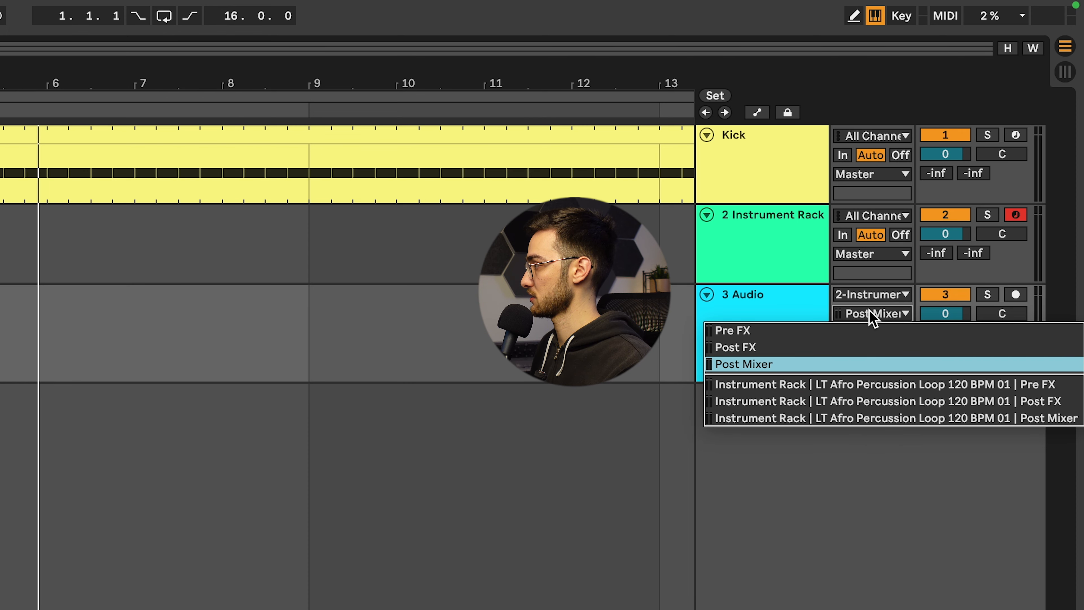
click(873, 311)
click(1016, 295)
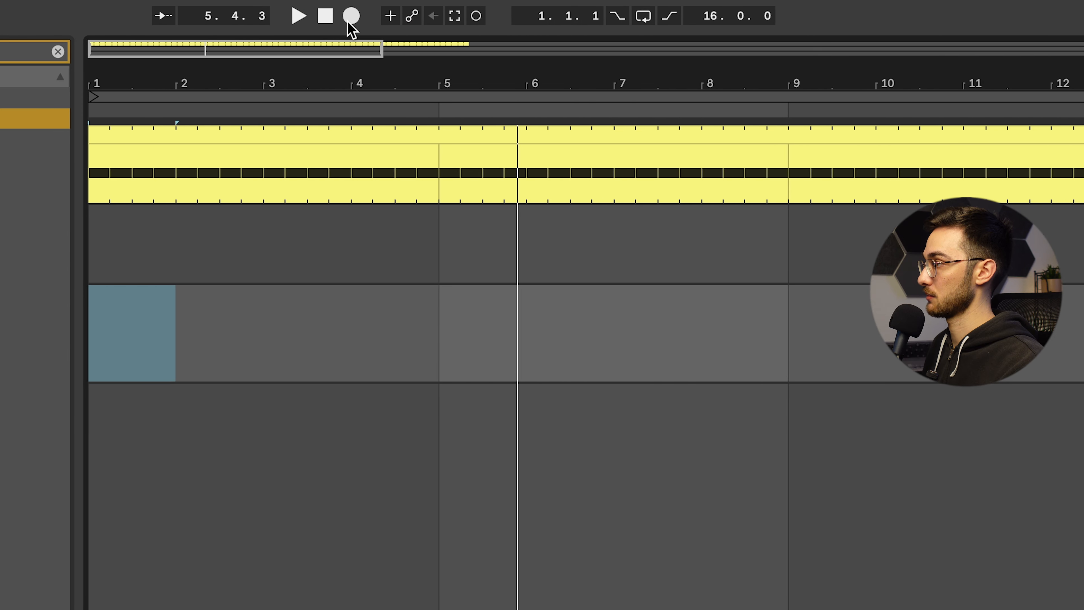
Record the percussion onto the new audio track while changing the rack's Transpose macro to -1 st and Ve Release to 7.50 s.
click(348, 16)
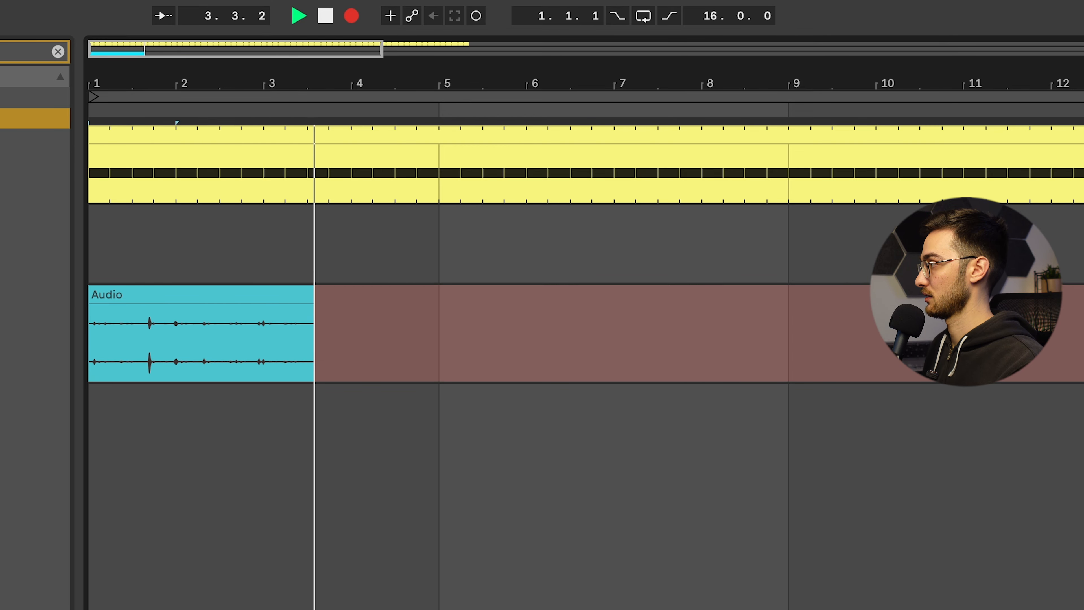
drag(808, 85, 808, 42)
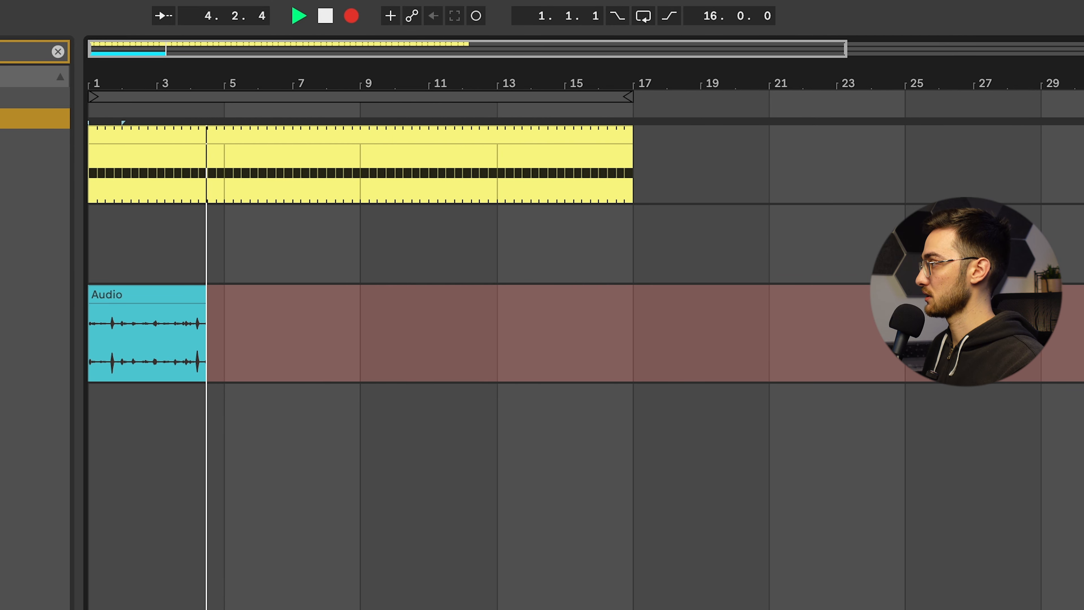
click(358, 244)
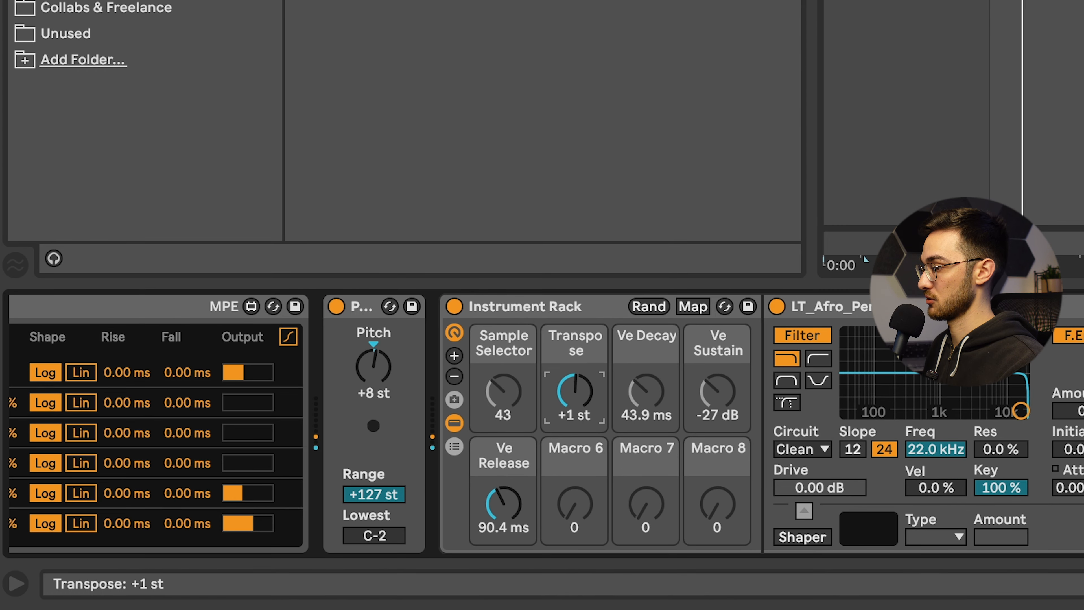
mouse_move(576, 386)
mouse_down()
mouse_move(580, 400)
mouse_move(575, 393)
mouse_up()
drag(575, 392, 575, 378)
drag(499, 506, 498, 442)
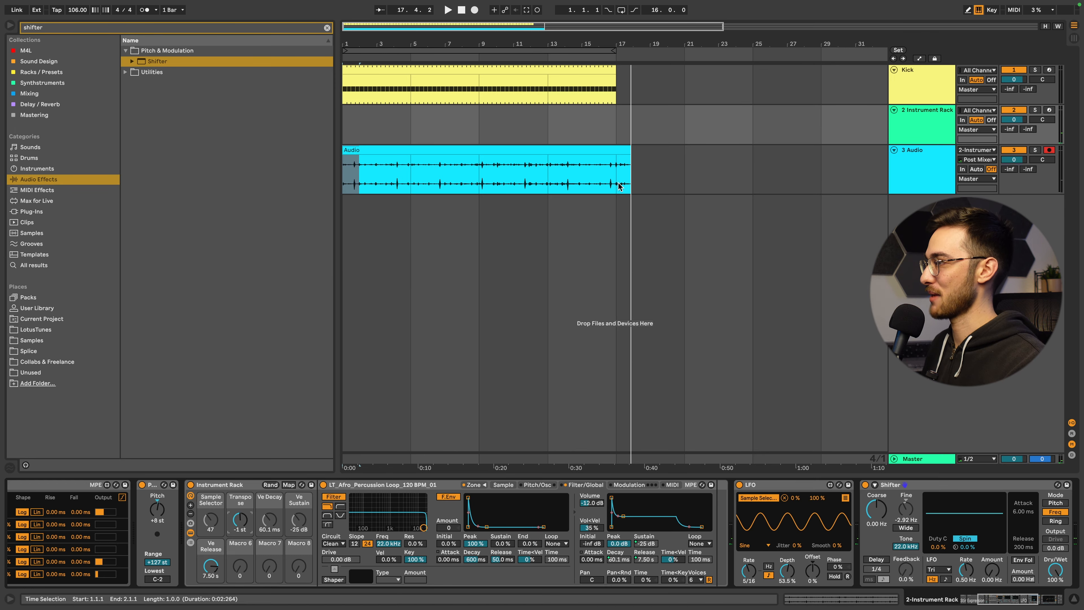
Split the recorded audio clip at bar 17 and delete the excess after it.
click(622, 164)
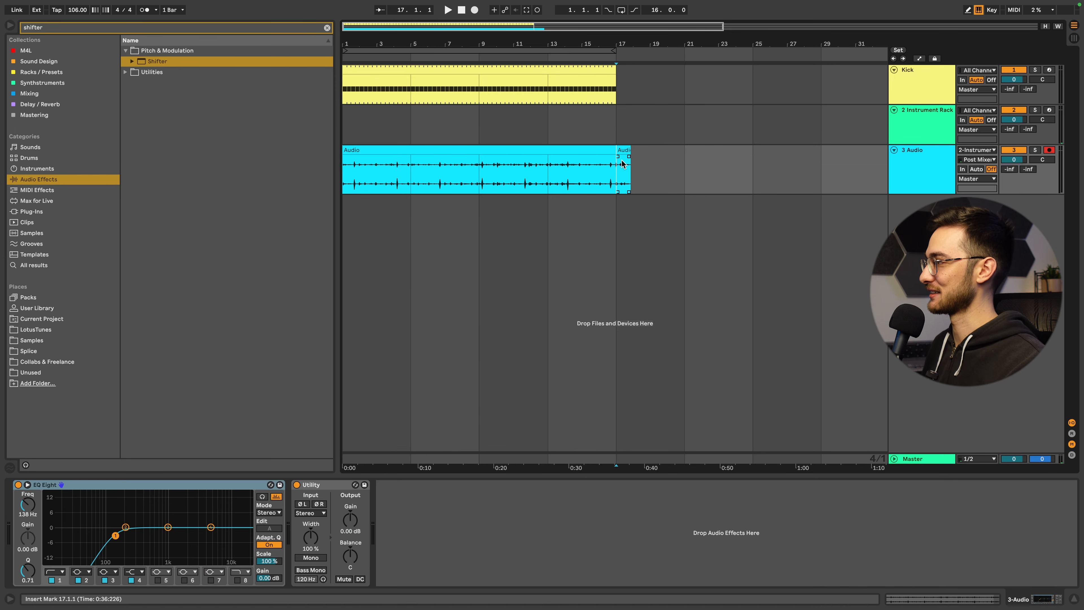
key(Delete)
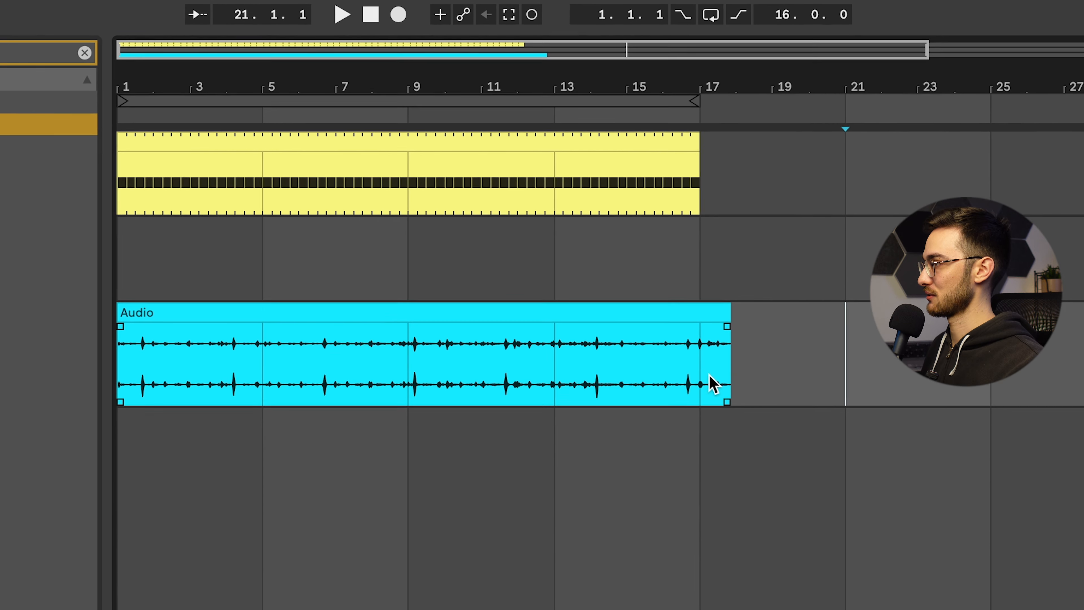
click(619, 181)
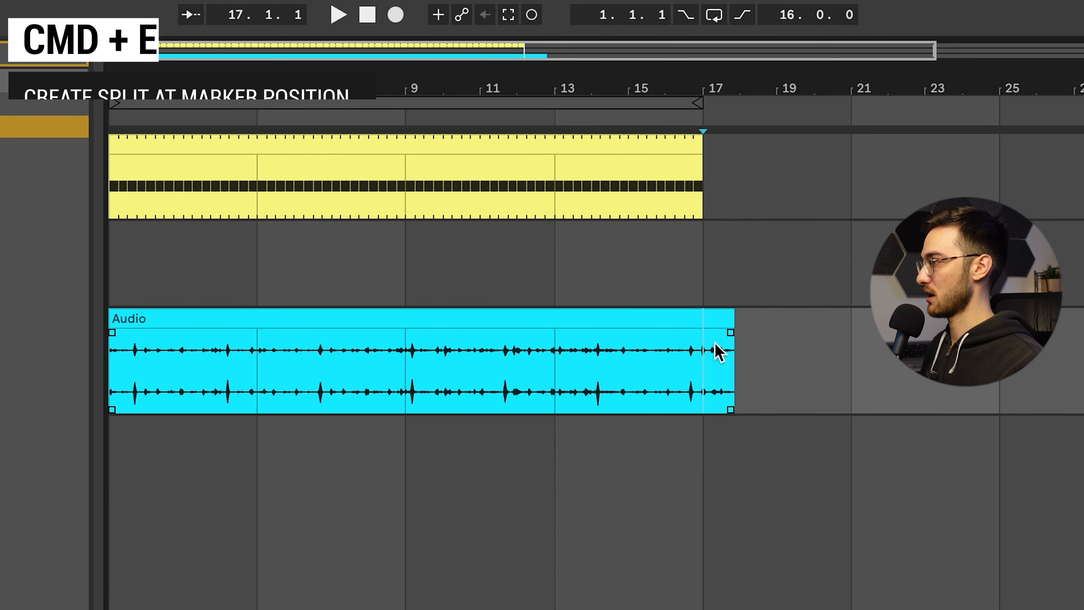
key(super+e)
click(714, 318)
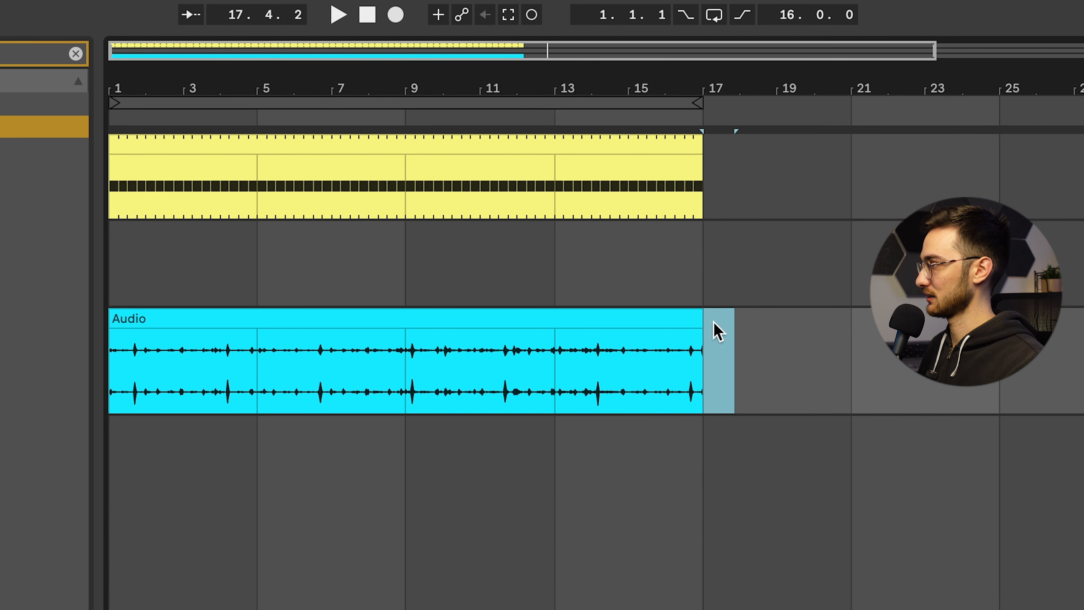
key(Delete)
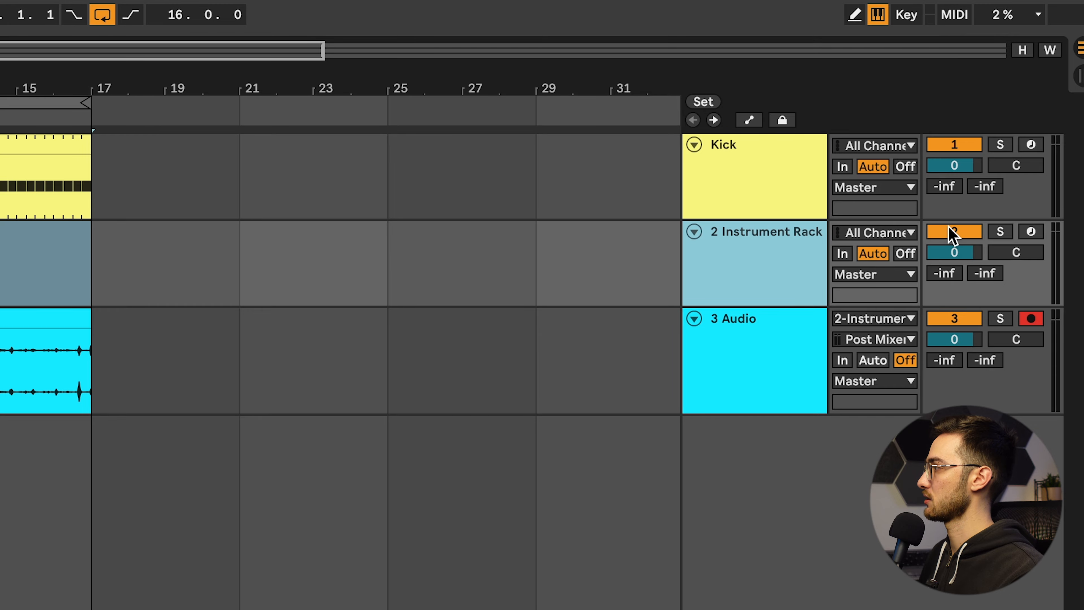
Mute the 2 Instrument Rack track and play the recorded audio clip from the start.
click(942, 234)
click(380, 150)
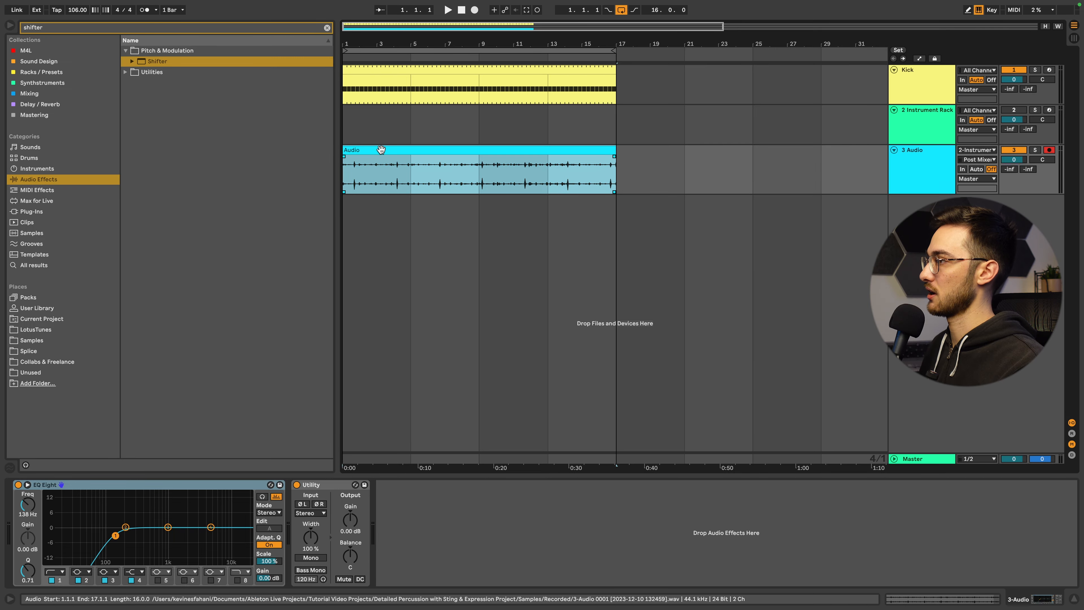
click(401, 225)
key(space)
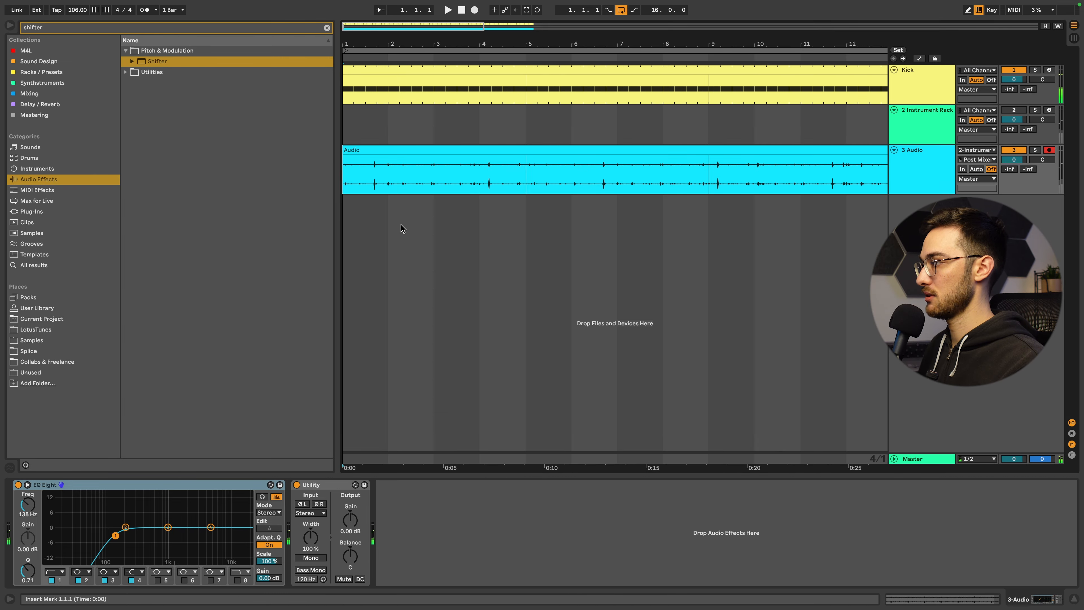
Set the arrangement's fixed grid to 1/16.
right_click(401, 225)
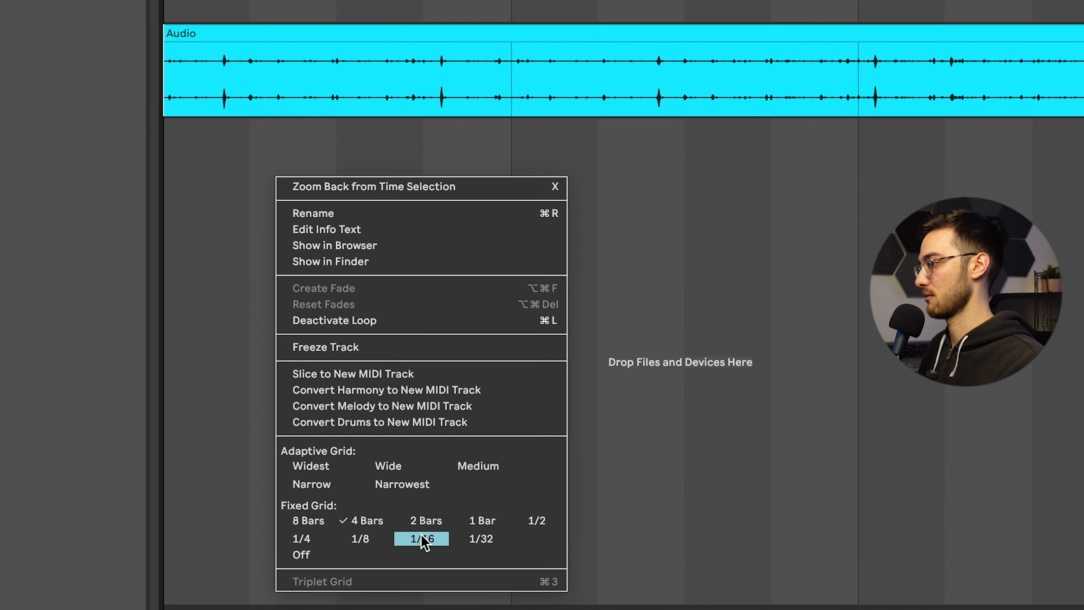
click(480, 416)
drag(213, 1, 316, 13)
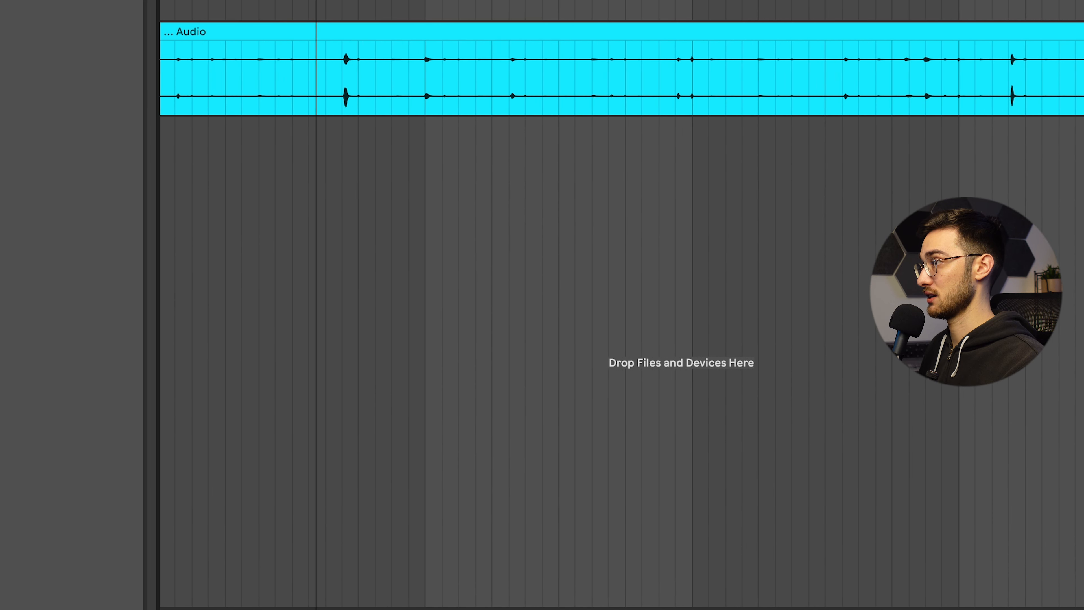
Split the recorded clip around one loud percussion hit and trim the start of the isolated piece.
drag(322, 95, 406, 92)
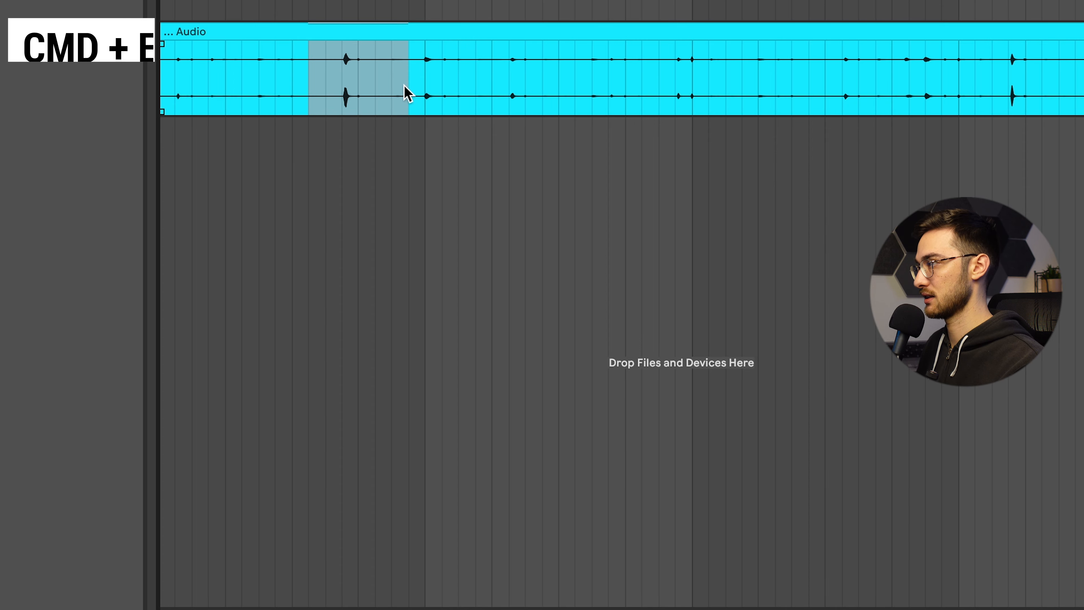
key(super+e)
mouse_move(310, 32)
mouse_down()
mouse_move(277, 32)
mouse_move(326, 33)
mouse_move(289, 37)
mouse_up()
Deactivate the clips before and after the isolated hit and play the hit on its own.
click(264, 32)
key(0)
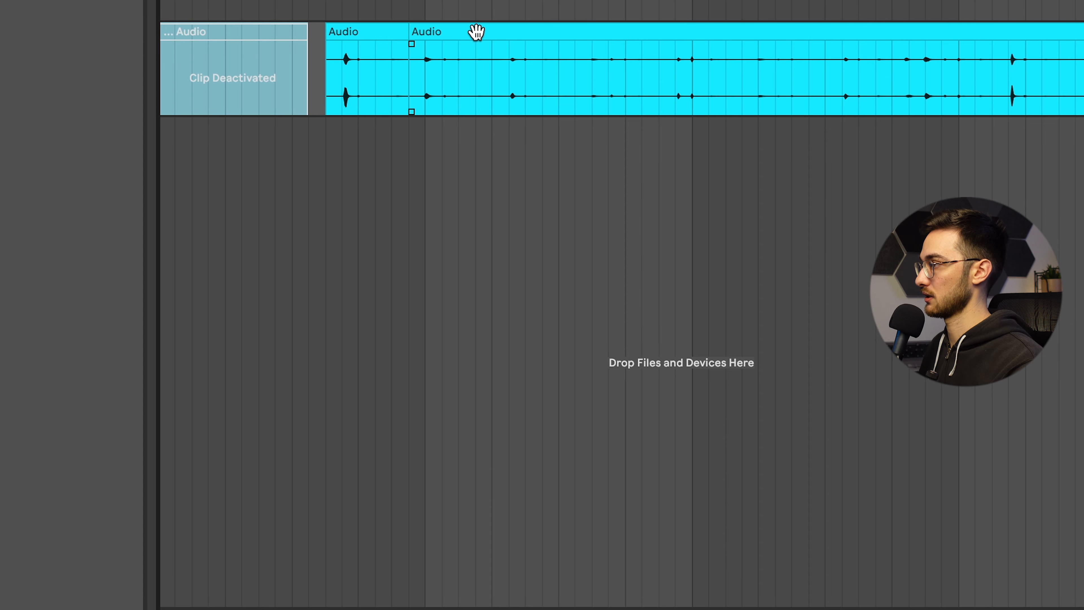
click(477, 31)
key(0)
click(337, 61)
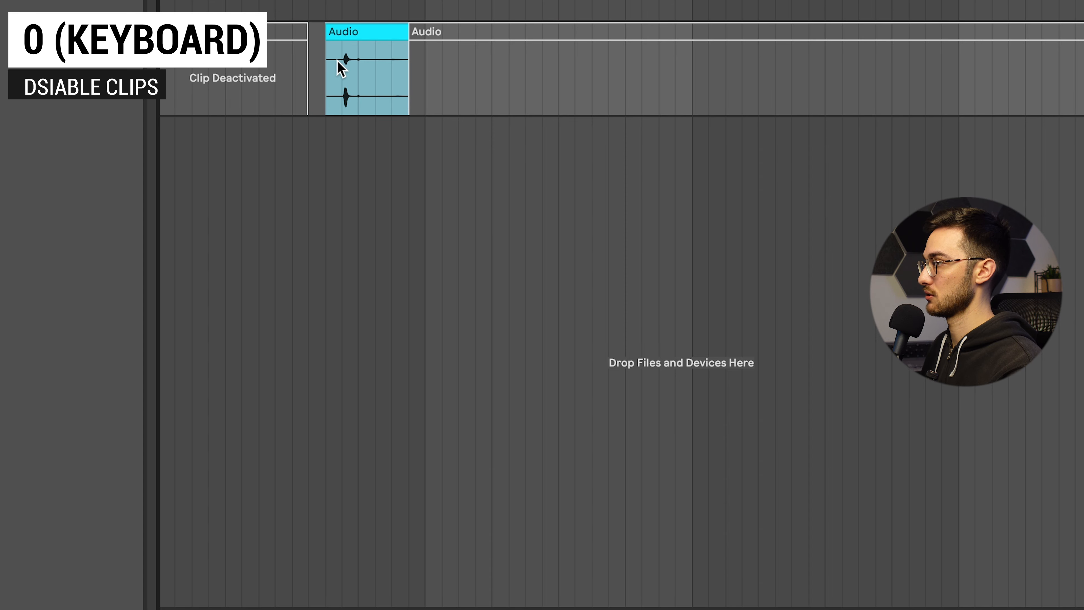
key(space)
key(space)
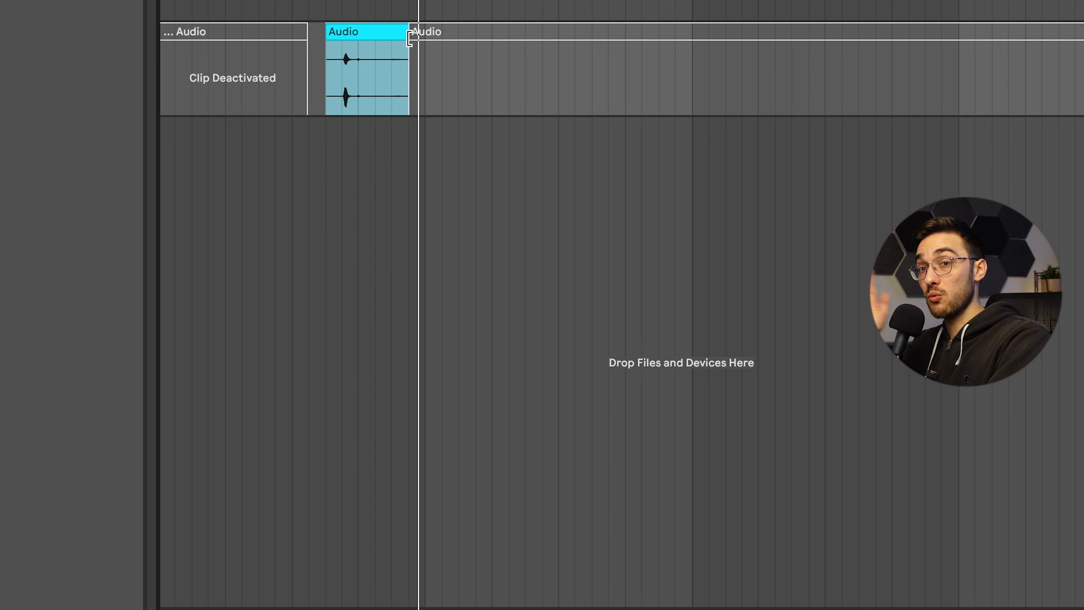
Reactivate the clip following the isolated hit and extend its start back over the earlier pieces.
click(423, 35)
key(0)
scroll(313, 158, down, 5)
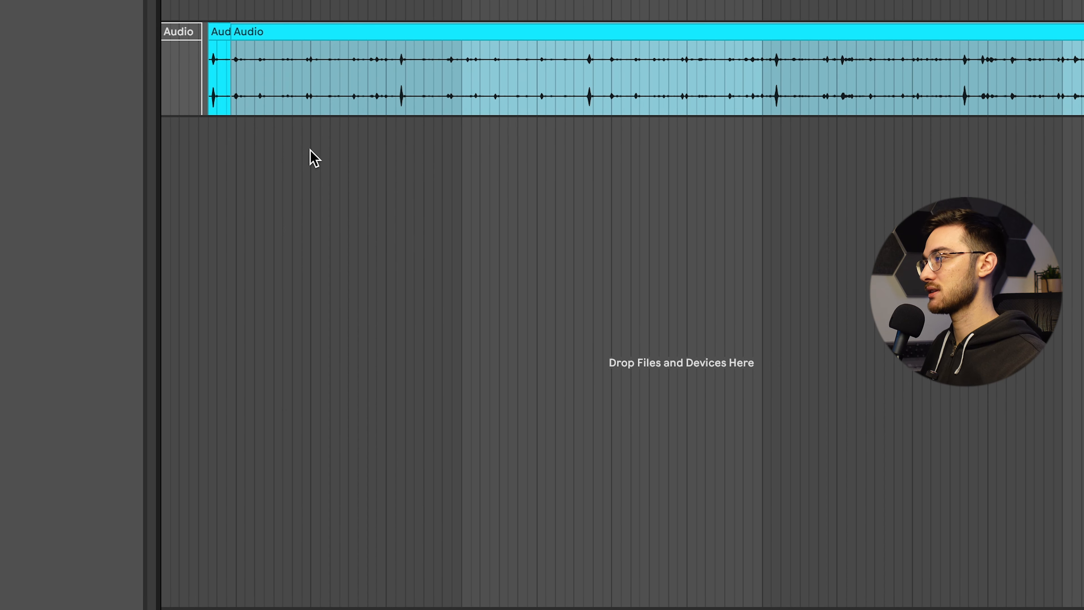
click(347, 100)
click(426, 36)
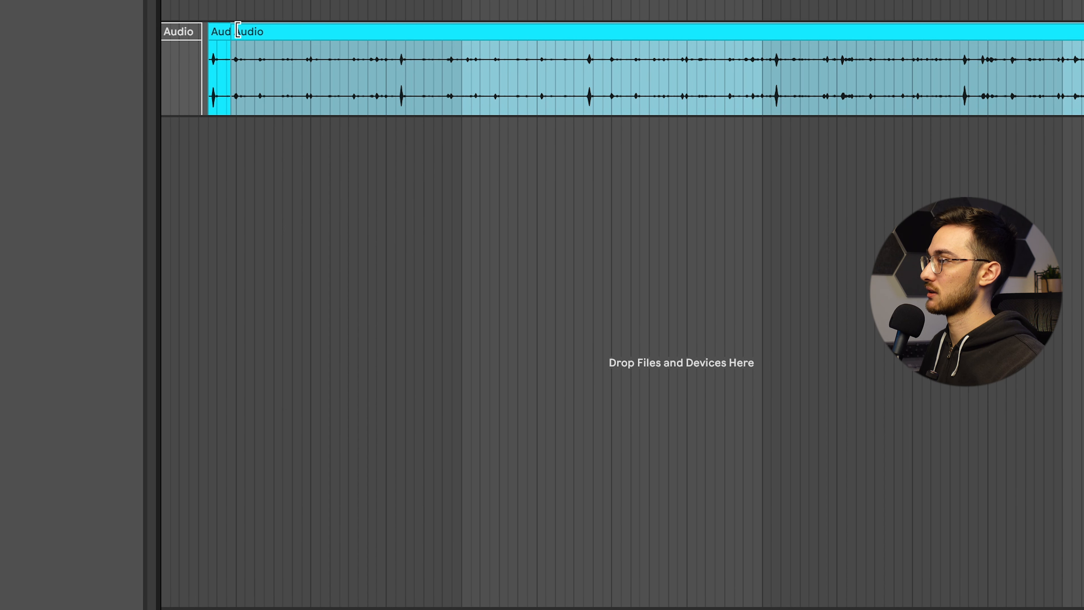
drag(238, 31, 121, 20)
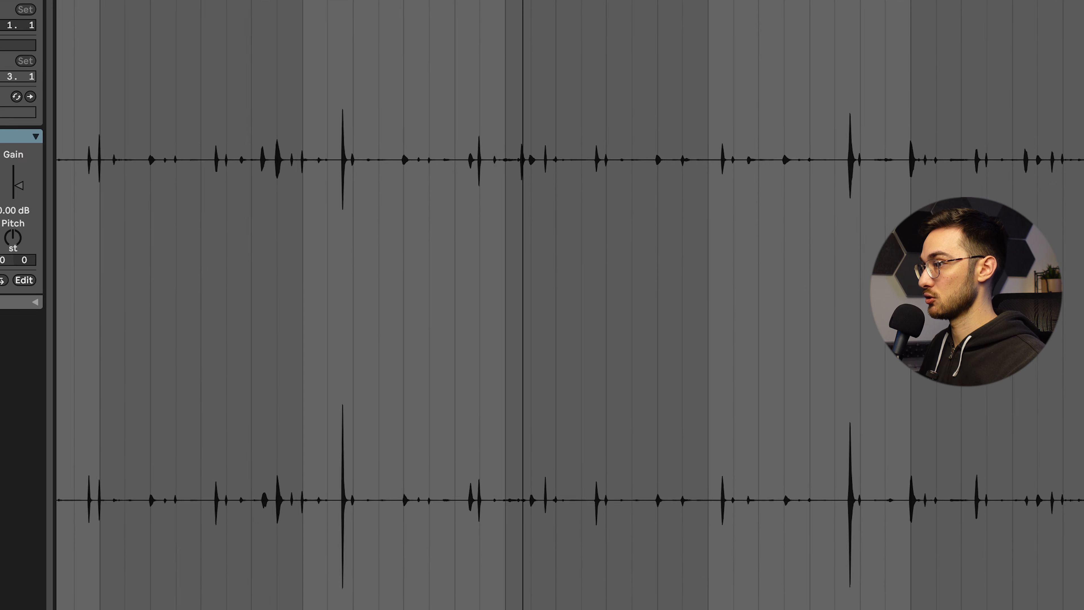
Set the fixed grid of the audio clip's waveform view to 1/8.
right_click(538, 77)
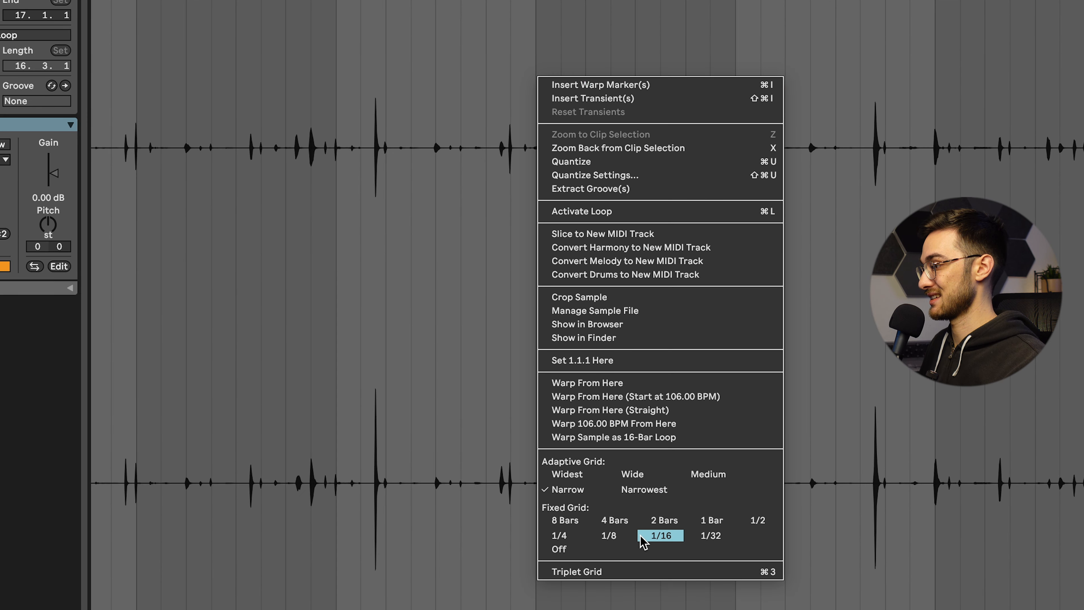
click(619, 537)
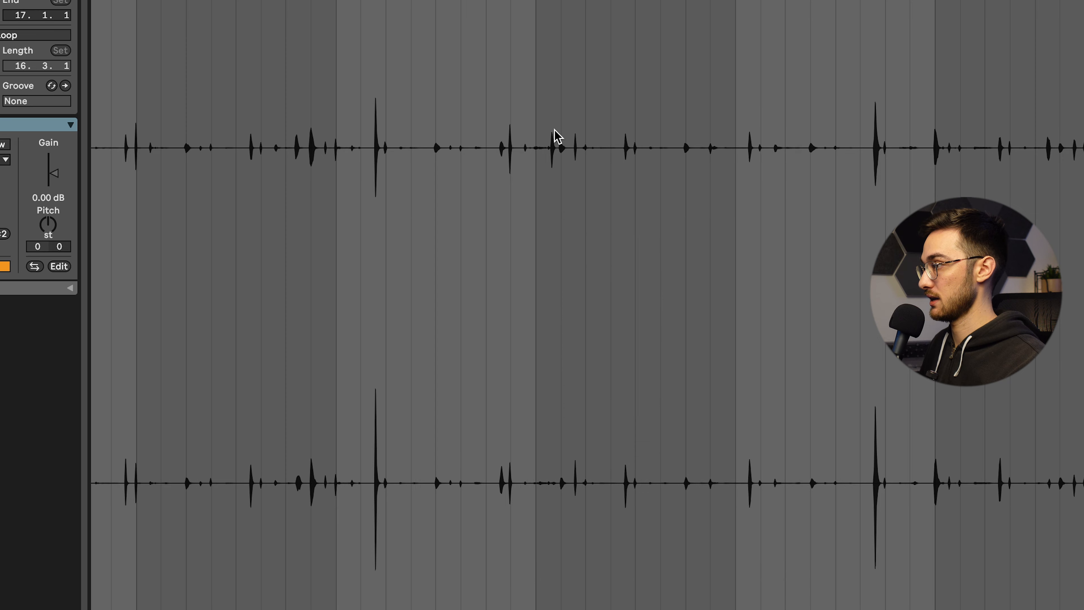
Loop the section from 5.1.1 to 5.2.1 in the audio clip's waveform and play it.
drag(538, 85, 592, 84)
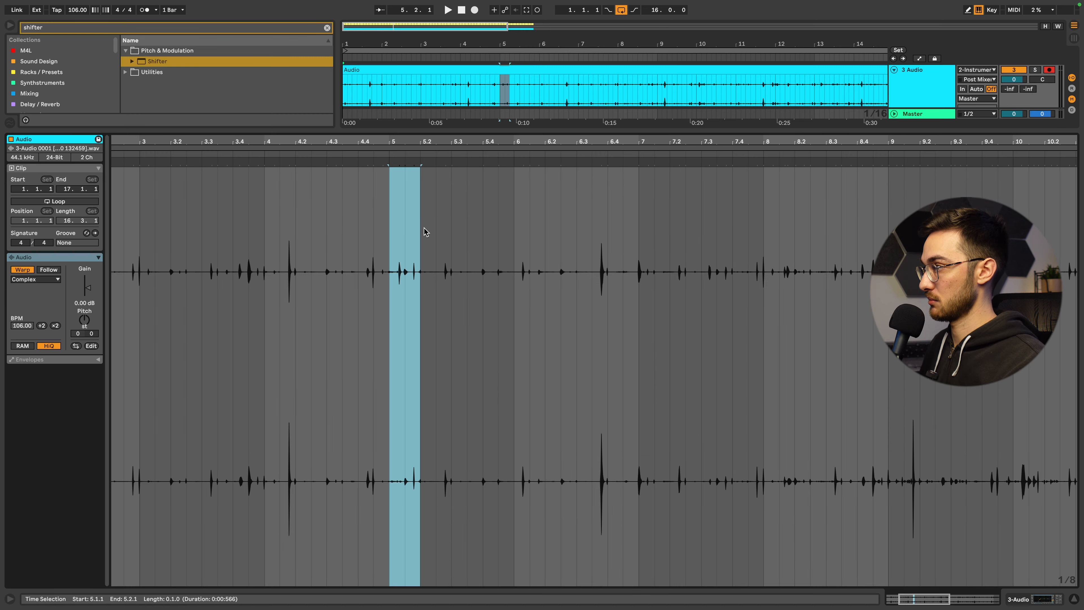
drag(405, 146, 406, 159)
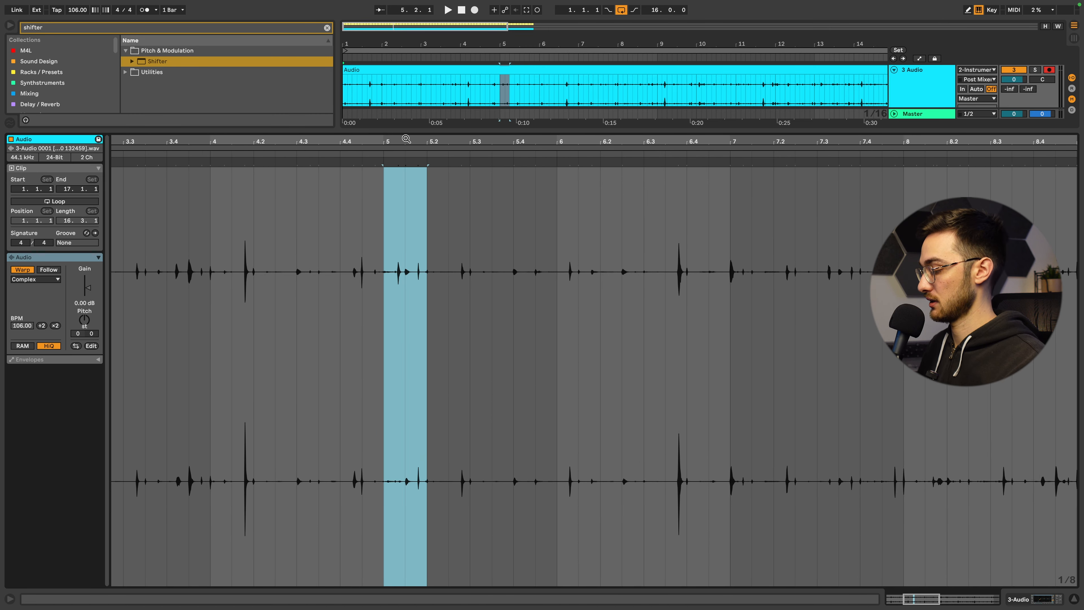
key(ctrl+l)
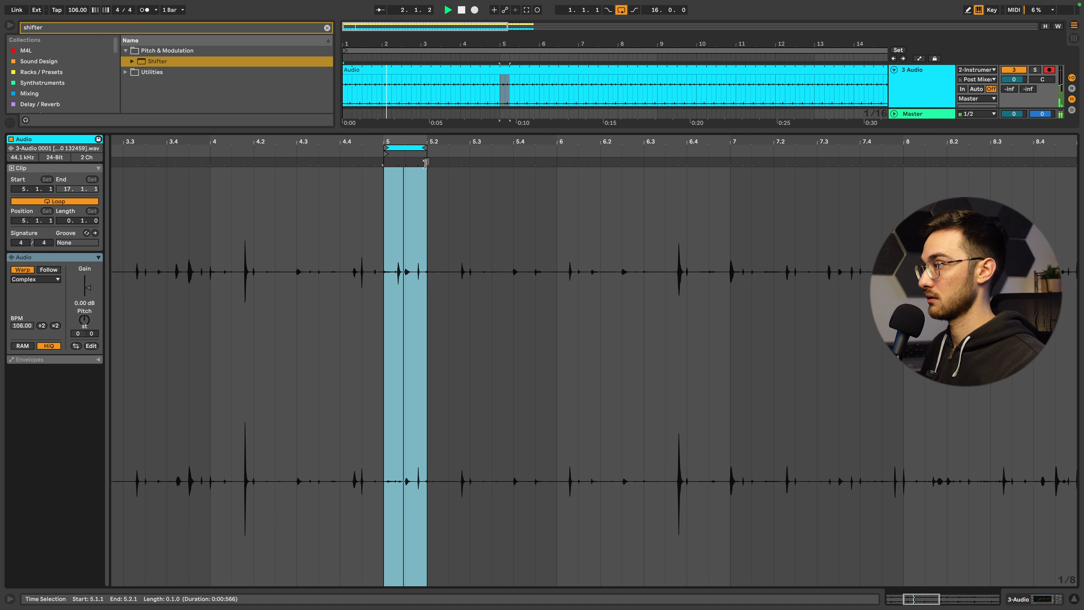
Set the clip loop to start at 6.1.1 with a length of 0.1.2 and audition it while trying other loop positions.
click(408, 146)
mouse_move(408, 146)
mouse_down()
mouse_move(619, 151)
mouse_move(547, 142)
mouse_up()
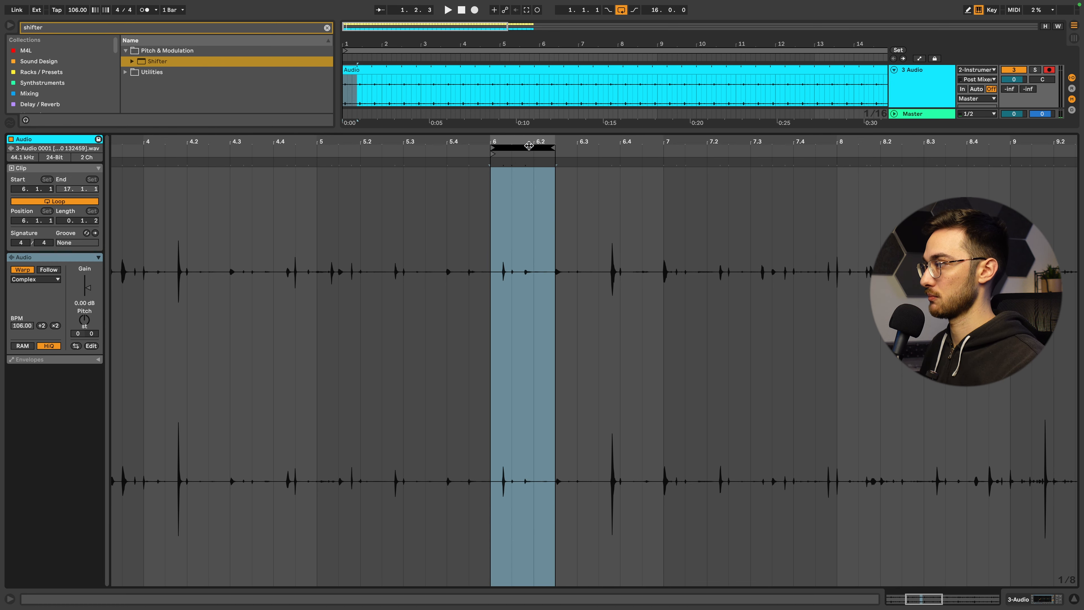
key(space)
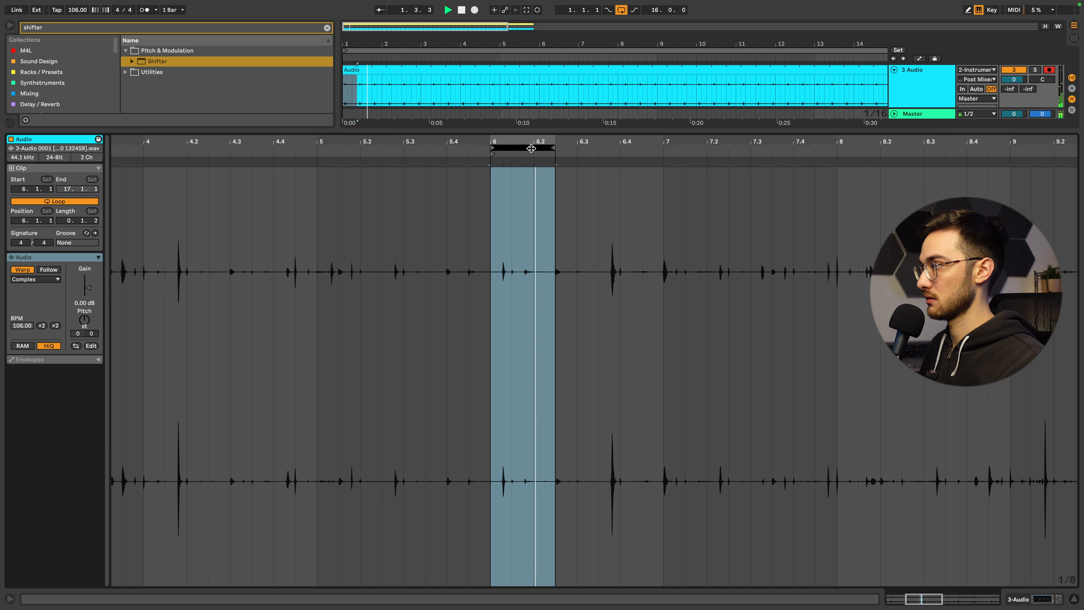
drag(551, 146, 410, 137)
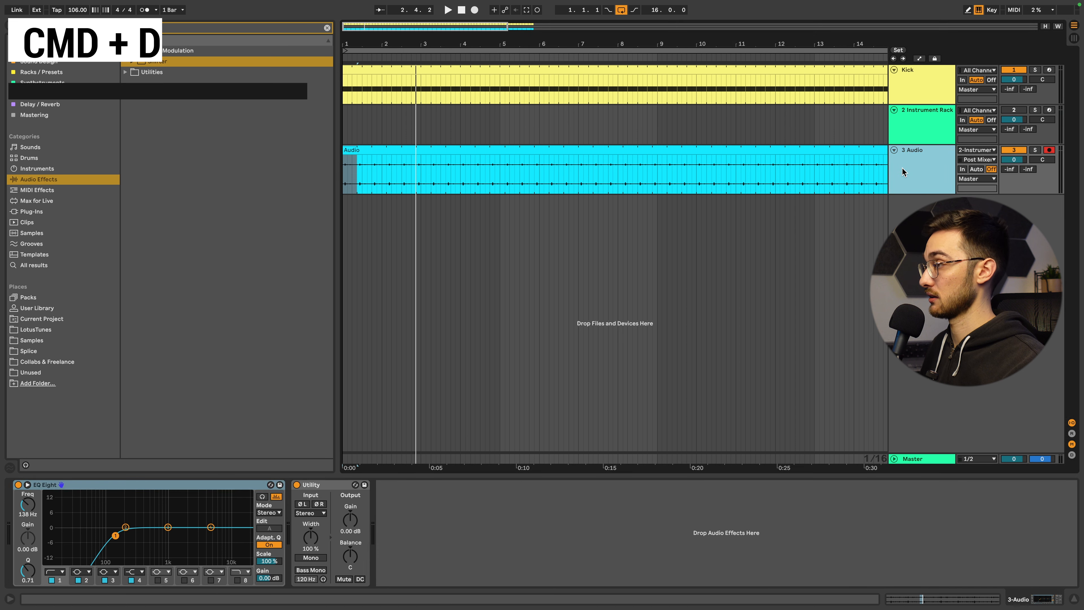
Duplicate the 3 Audio track, shift the copied clip's loop to a different section of the recording and play both tracks together.
key(super+d)
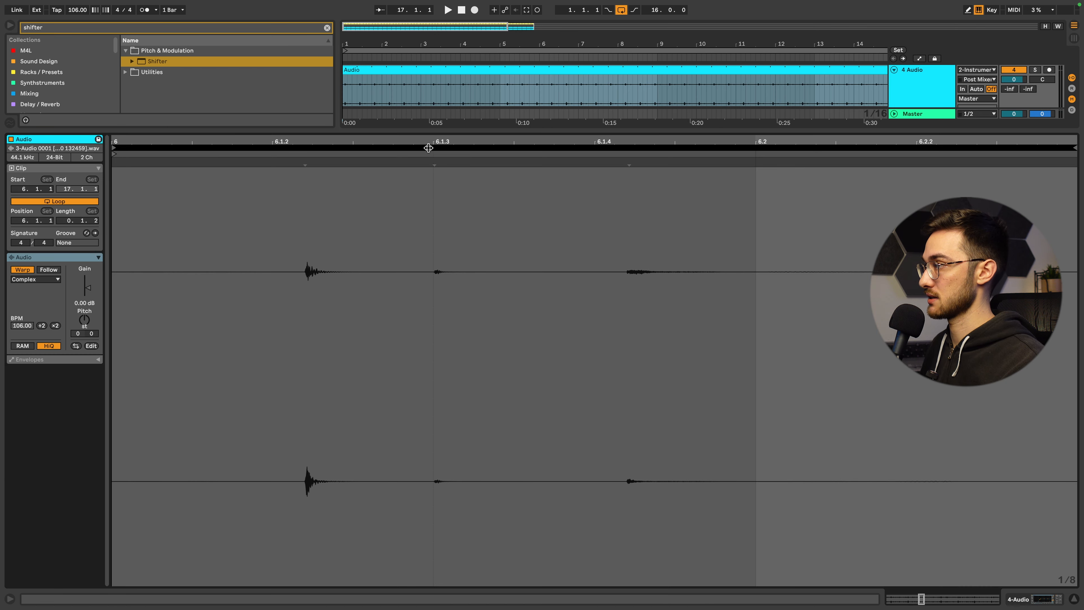
drag(429, 147, 515, 152)
key(space)
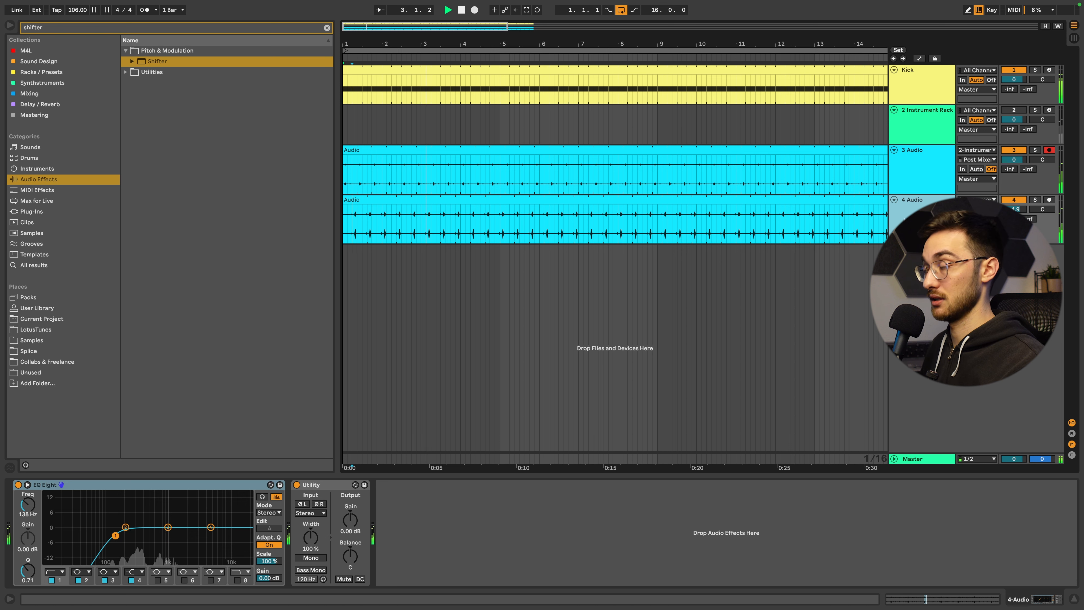
Add the LT_Afro_Tom Loop_02 sample at bar 1 on a new audio track and lower that track's volume.
drag(211, 232, 348, 261)
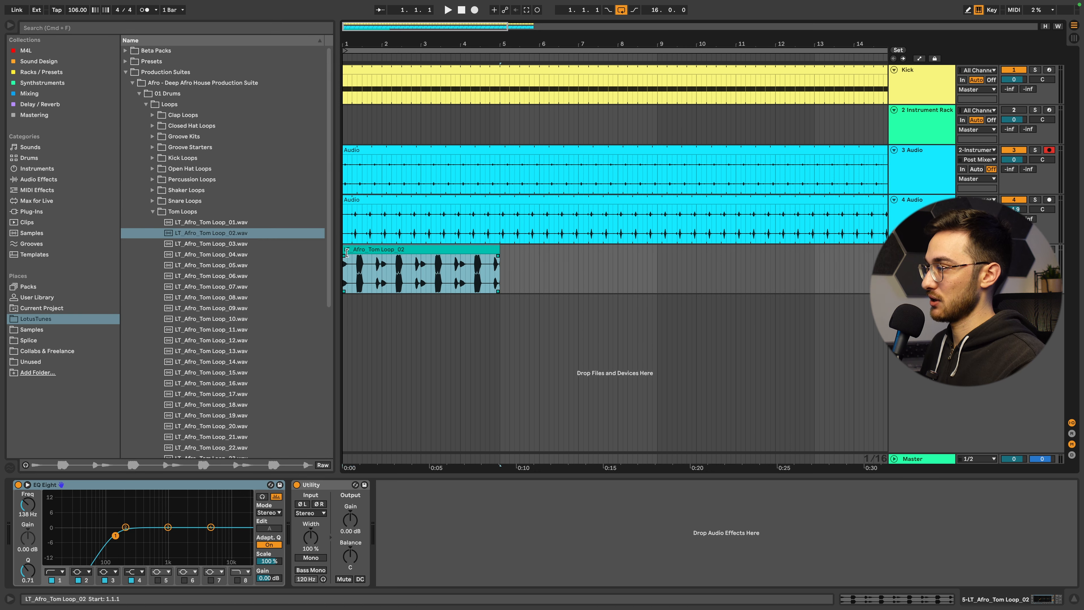
drag(1013, 259, 1014, 278)
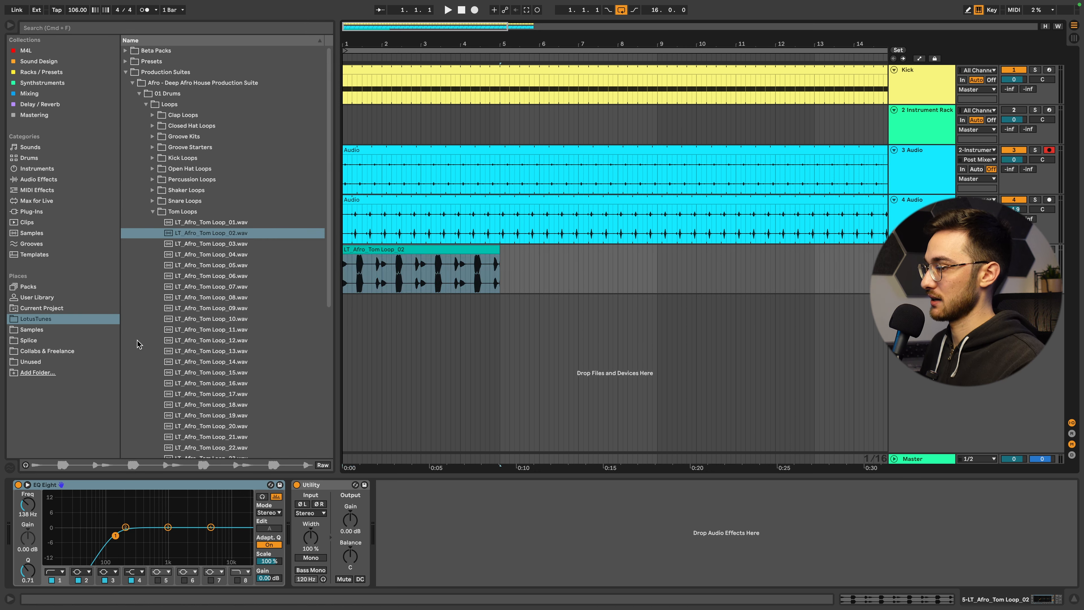
Add LT_Afro_Shaker Loose_120 BPM_14 from the loose shaker loops at bar 1 on a new track, lower its volume and play the arrangement.
click(153, 190)
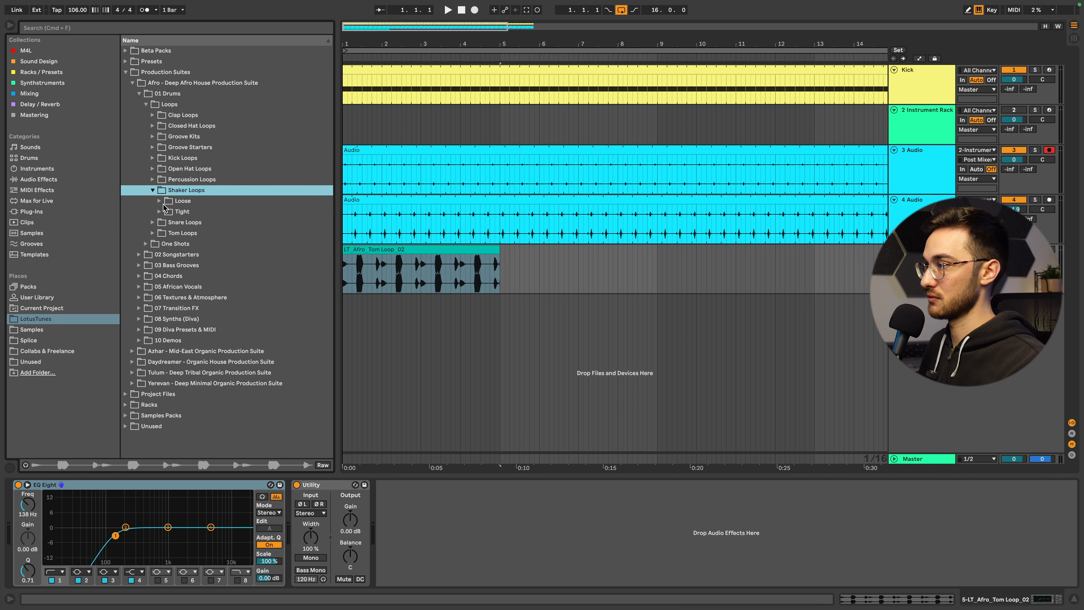
click(159, 201)
drag(235, 276, 355, 301)
drag(1014, 309, 1014, 321)
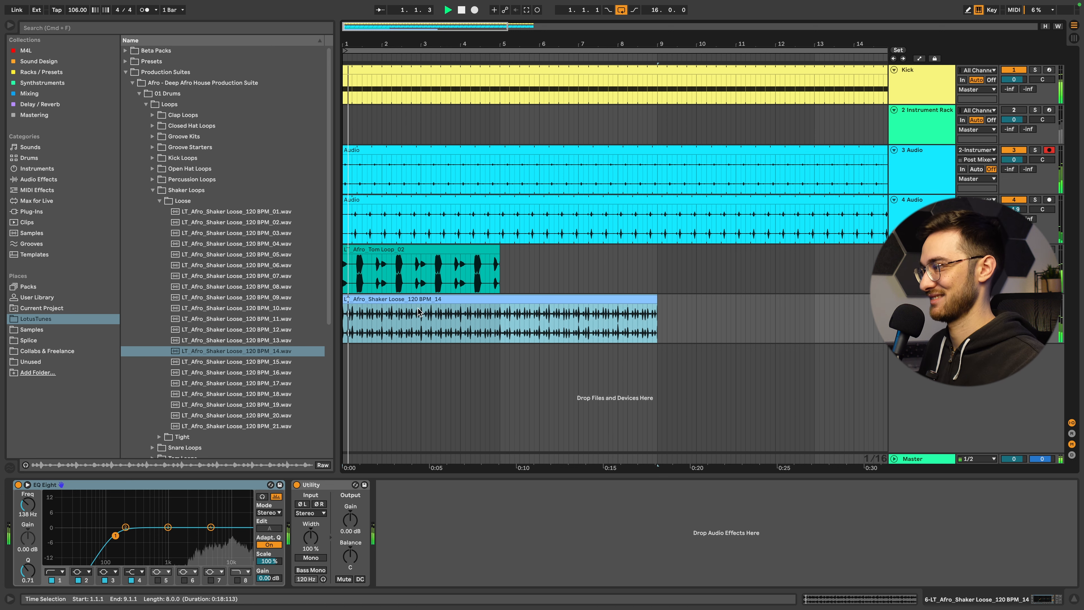
click(501, 317)
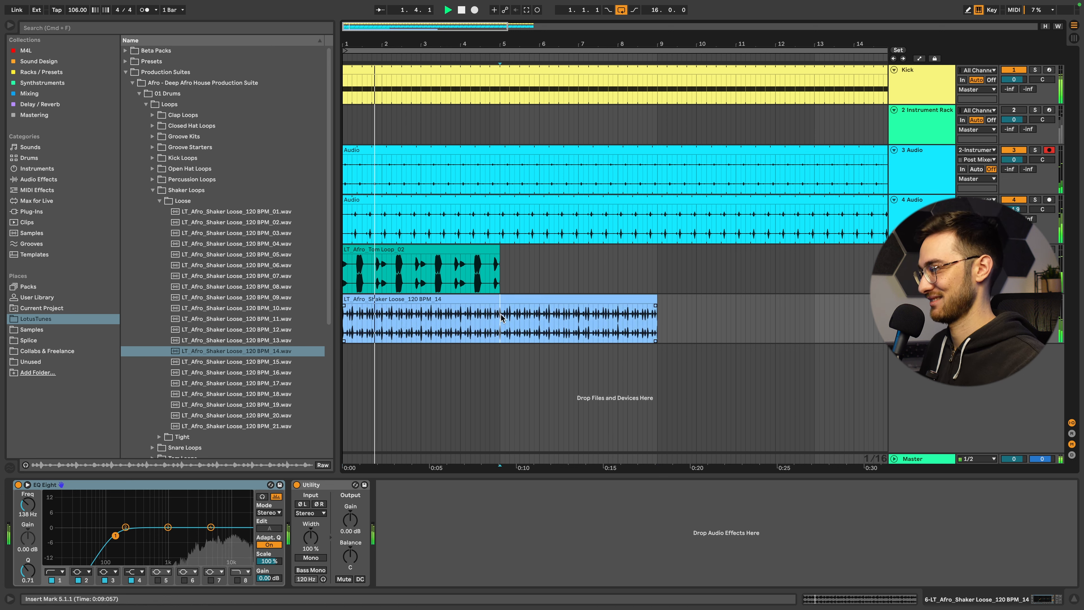